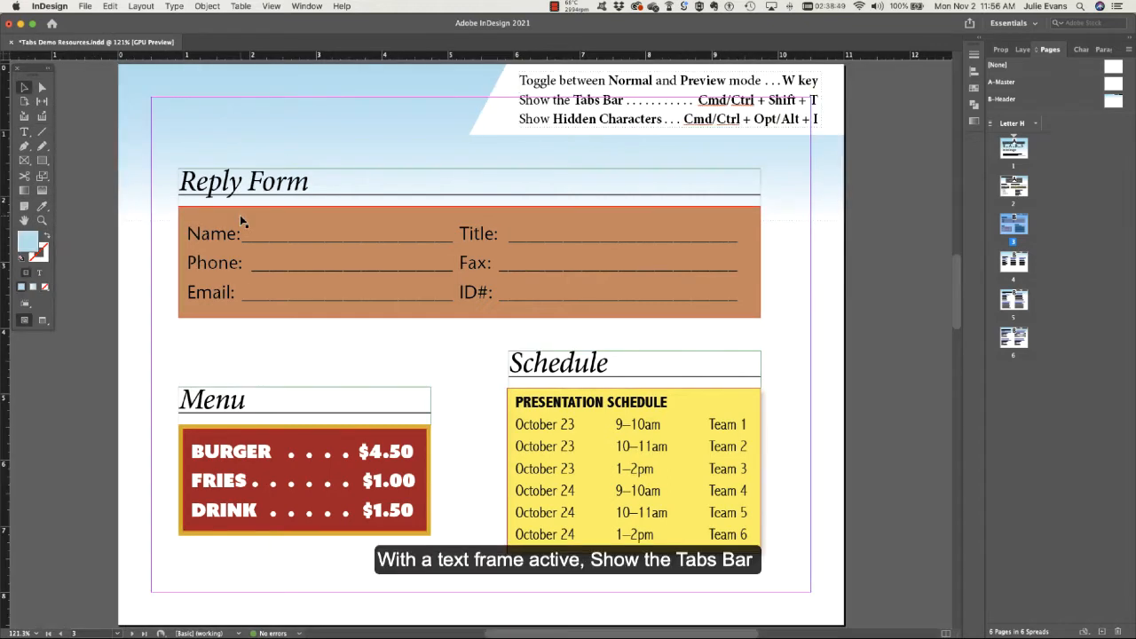
Show the tabs ruler for the Reply Form text frame and turn on hidden characters.
{"action": "left_click", "coordinate": [240, 216]}
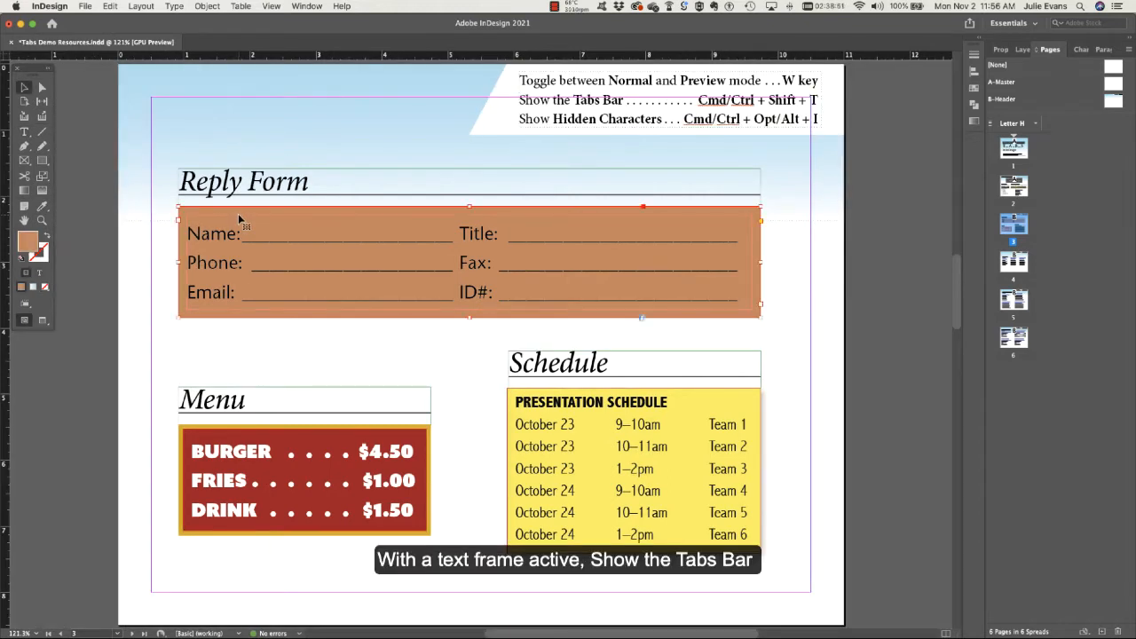
{"action": "key", "text": "super+shift+t"}
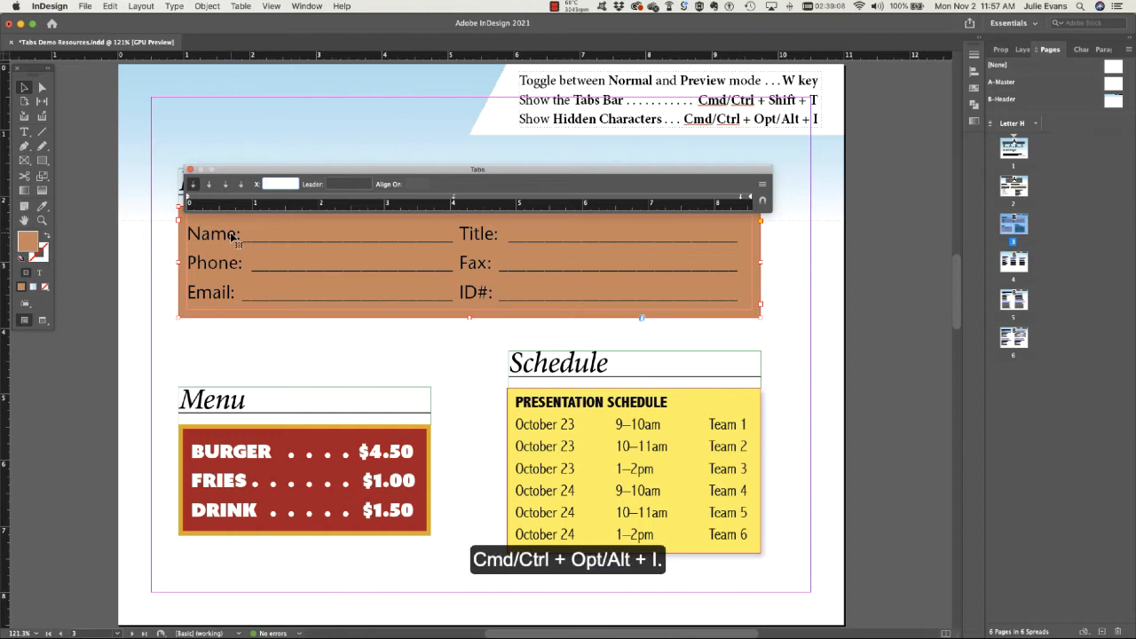
{"action": "key", "text": "super+alt+i"}
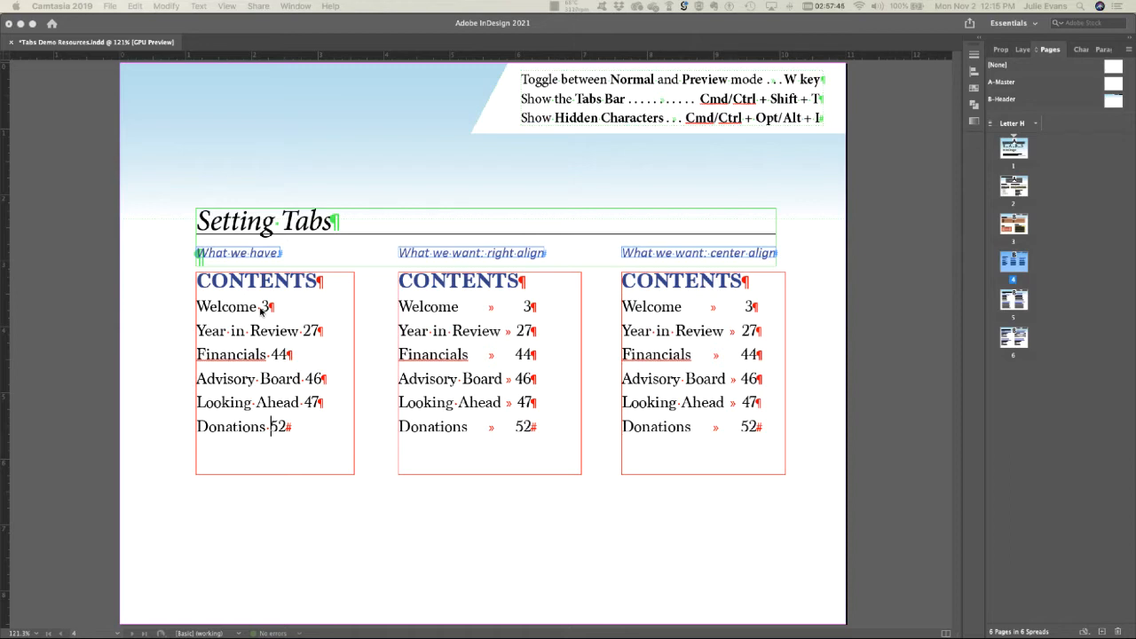
Replace the space before the page number with a single tab in the Welcome, Year in Review and Financials lines of the "What we have" list.
{"action": "left_click", "coordinate": [262, 308]}
{"action": "key", "text": "BackSpace"}
{"action": "key", "text": "Tab"}
{"action": "left_click", "coordinate": [302, 330]}
{"action": "key", "text": "BackSpace"}
{"action": "key", "text": "Tab"}
{"action": "left_click", "coordinate": [268, 355]}
{"action": "key", "text": "BackSpace"}
{"action": "key", "text": "Tab"}
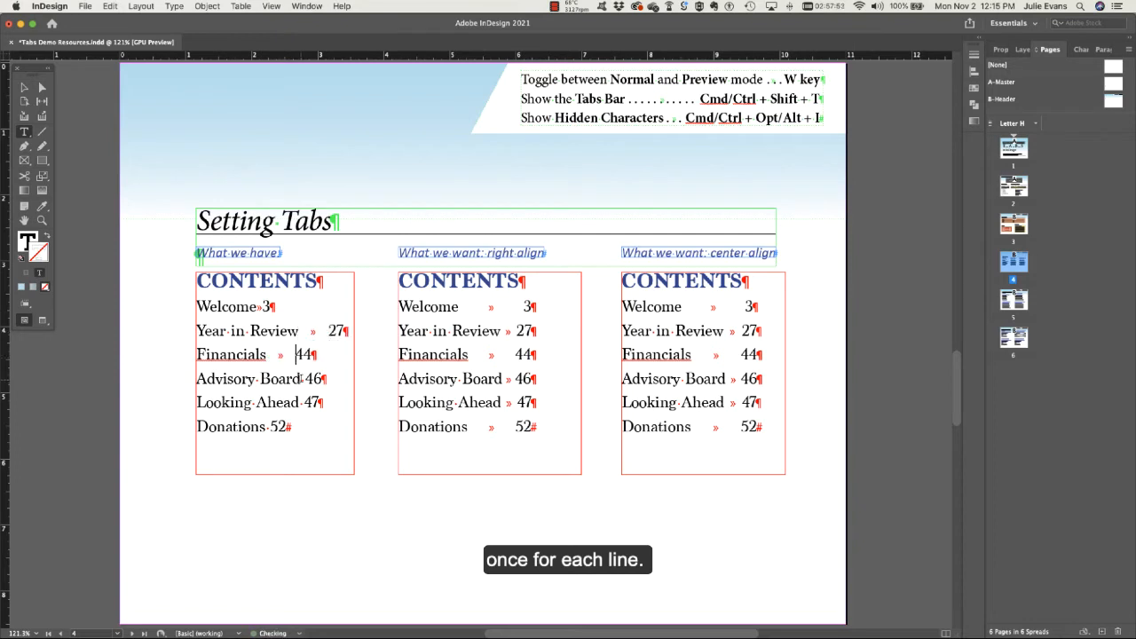
Replace the space before the page number with a single tab in the Advisory Board, Looking Ahead and Donations lines.
{"action": "left_click", "coordinate": [303, 379]}
{"action": "key", "text": "BackSpace"}
{"action": "key", "text": "Tab"}
{"action": "left_click", "coordinate": [302, 403]}
{"action": "key", "text": "BackSpace"}
{"action": "key", "text": "Tab"}
{"action": "left_click", "coordinate": [269, 427]}
{"action": "key", "text": "BackSpace"}
{"action": "key", "text": "Tab"}
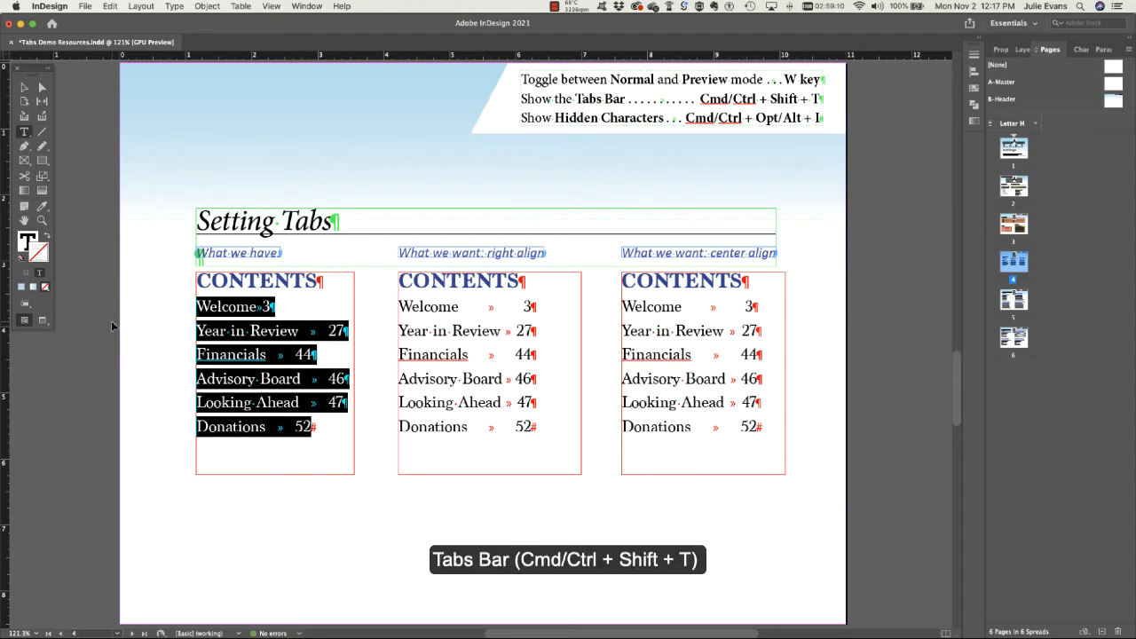
Add a right-aligned tab stop at about 2.22 in to the selected contents lines using the tabs ruler.
{"action": "key", "text": "super+shift+t"}
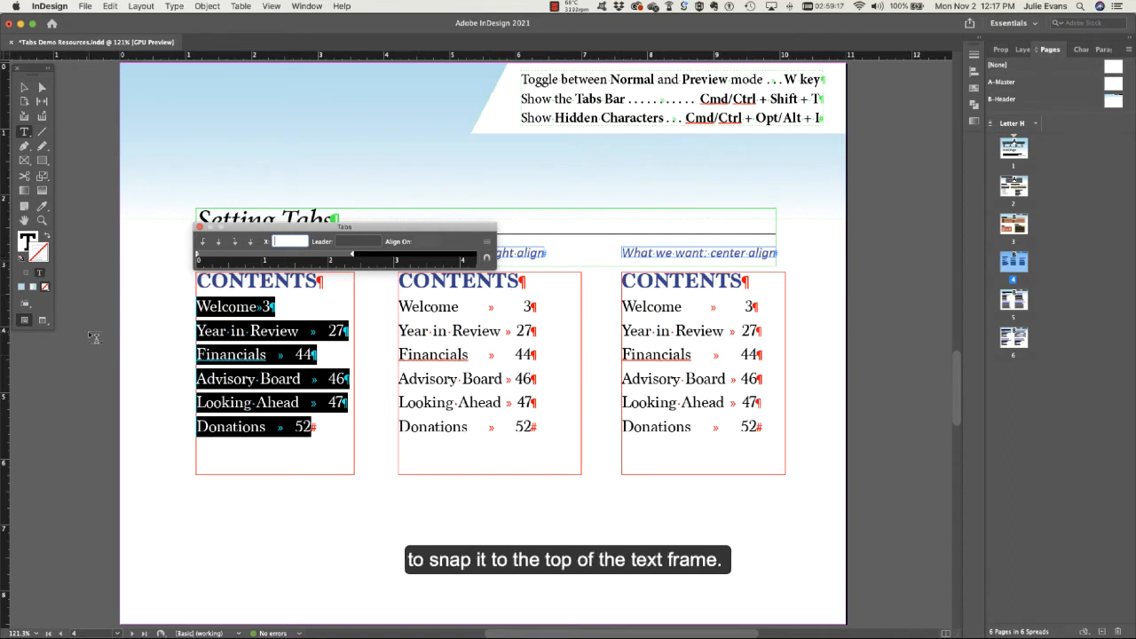
{"action": "left_click", "coordinate": [235, 243]}
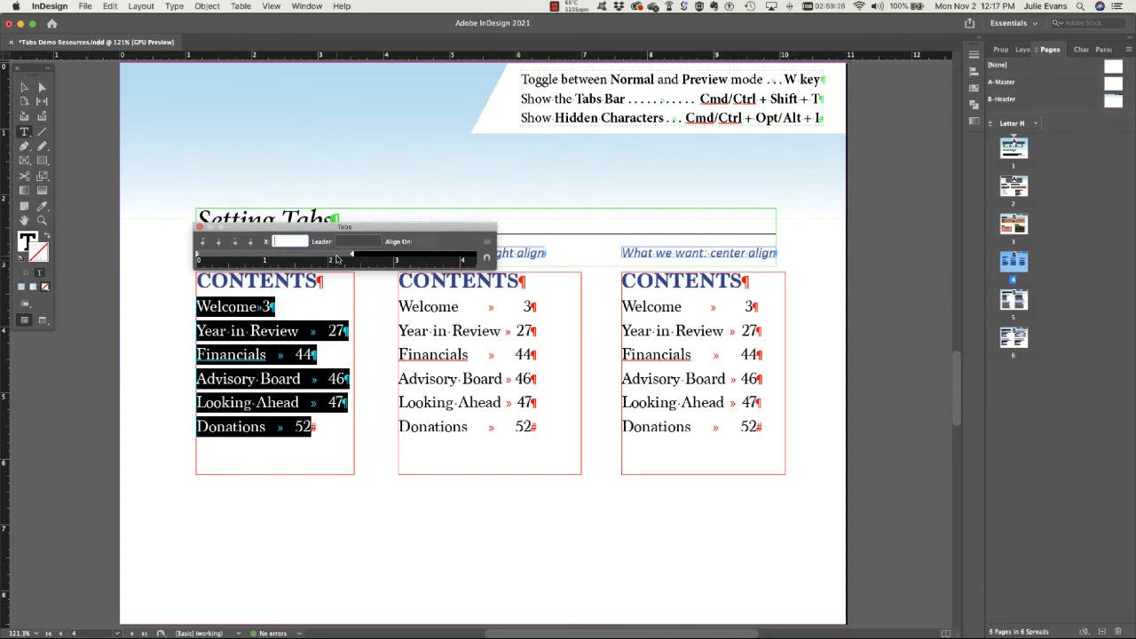
{"action": "left_click_drag", "start_coordinate": [336, 258], "coordinate": [344, 258]}
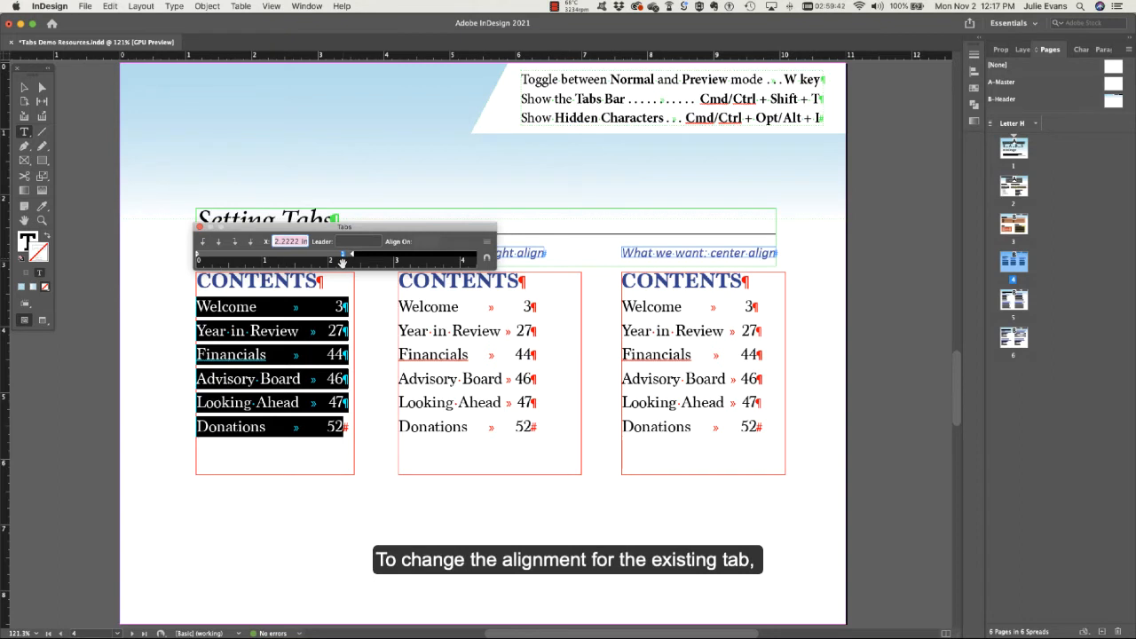
Change the contents list's tab stop to center alignment and shift it slightly to the left.
{"action": "left_click", "coordinate": [343, 256]}
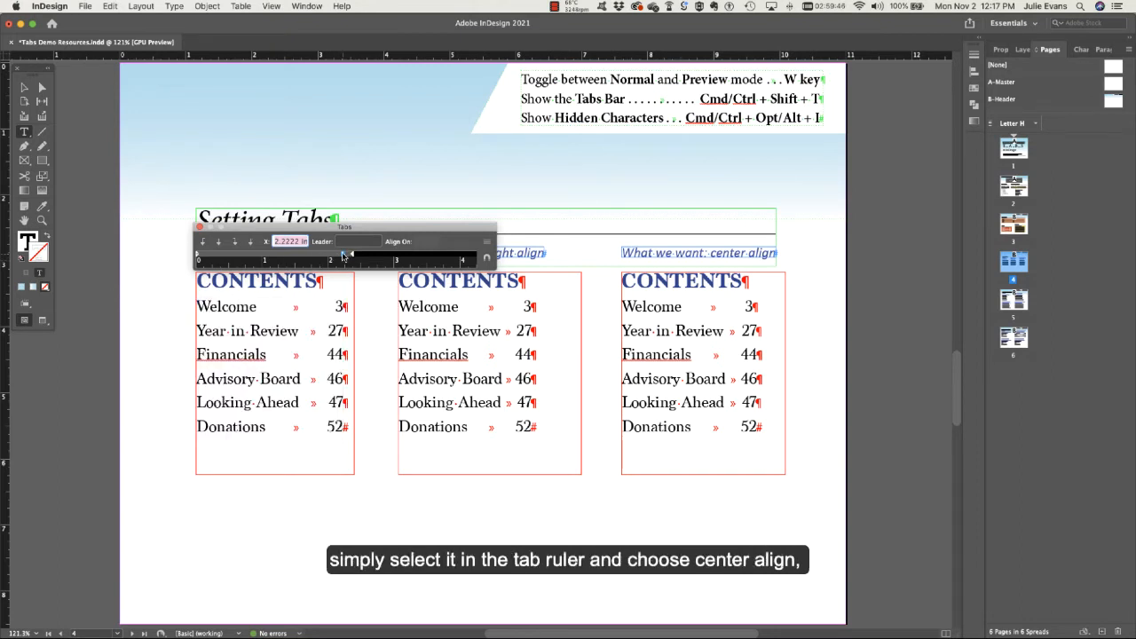
{"action": "left_click", "coordinate": [218, 242]}
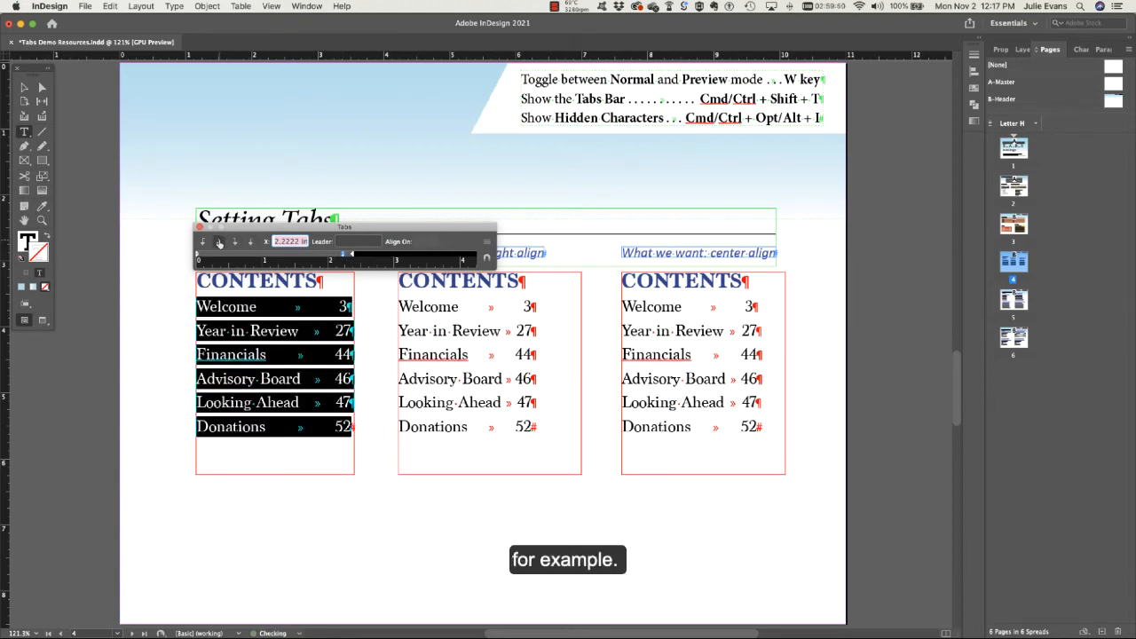
{"action": "left_click_drag", "start_coordinate": [344, 256], "coordinate": [336, 257]}
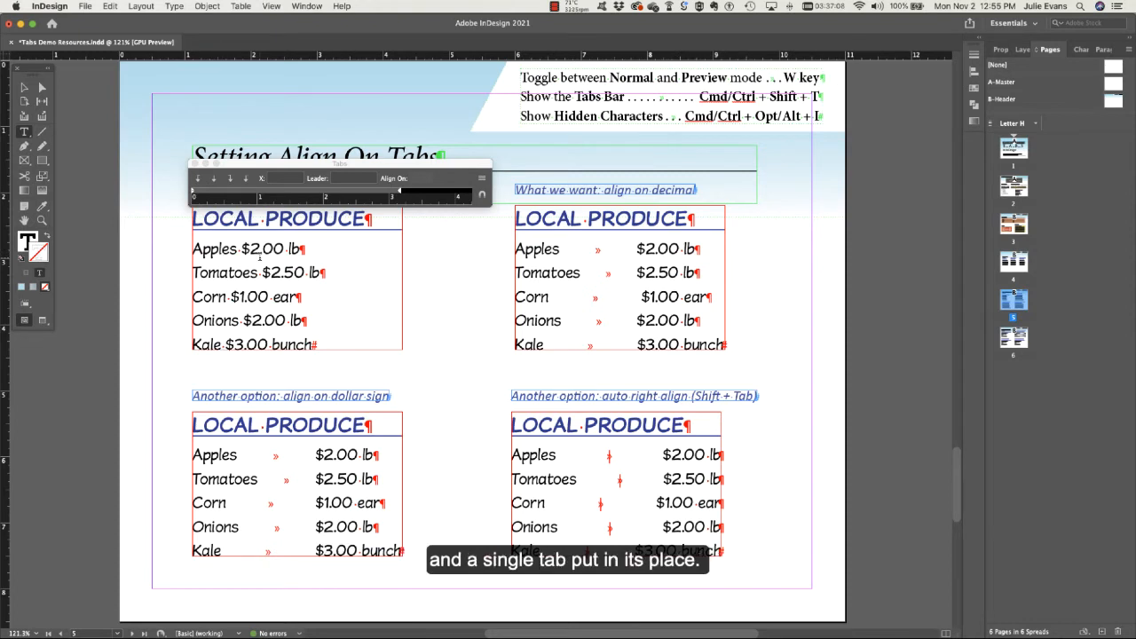
Replace the space before each price with a single tab in the "What we have" Local Produce list.
{"action": "left_click_drag", "start_coordinate": [242, 250], "coordinate": [237, 249]}
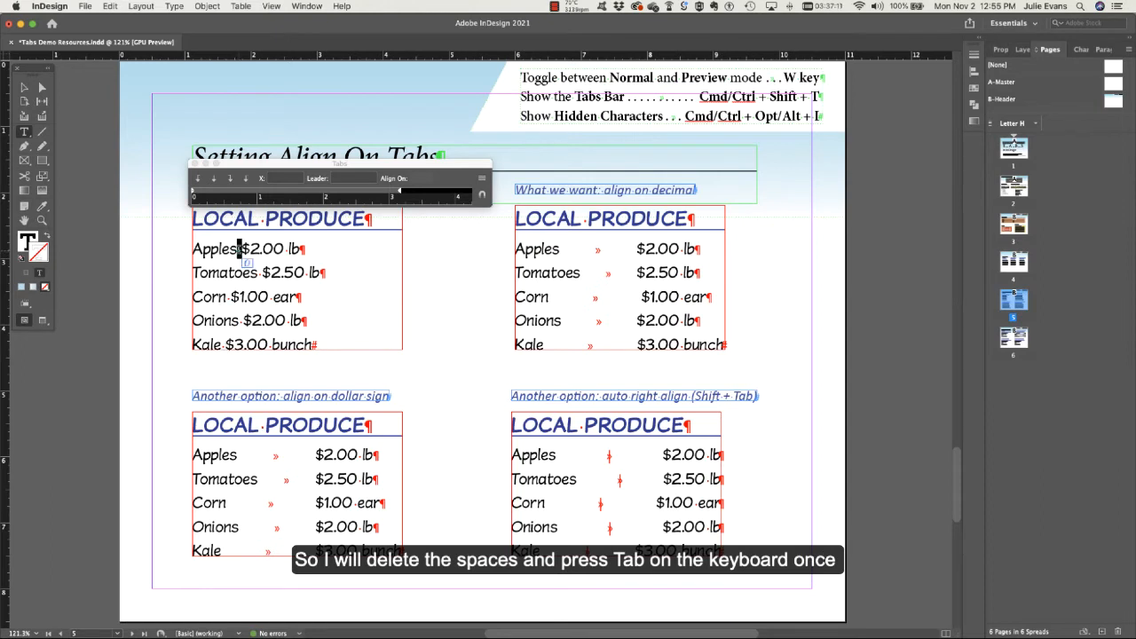
{"action": "key", "text": "BackSpace"}
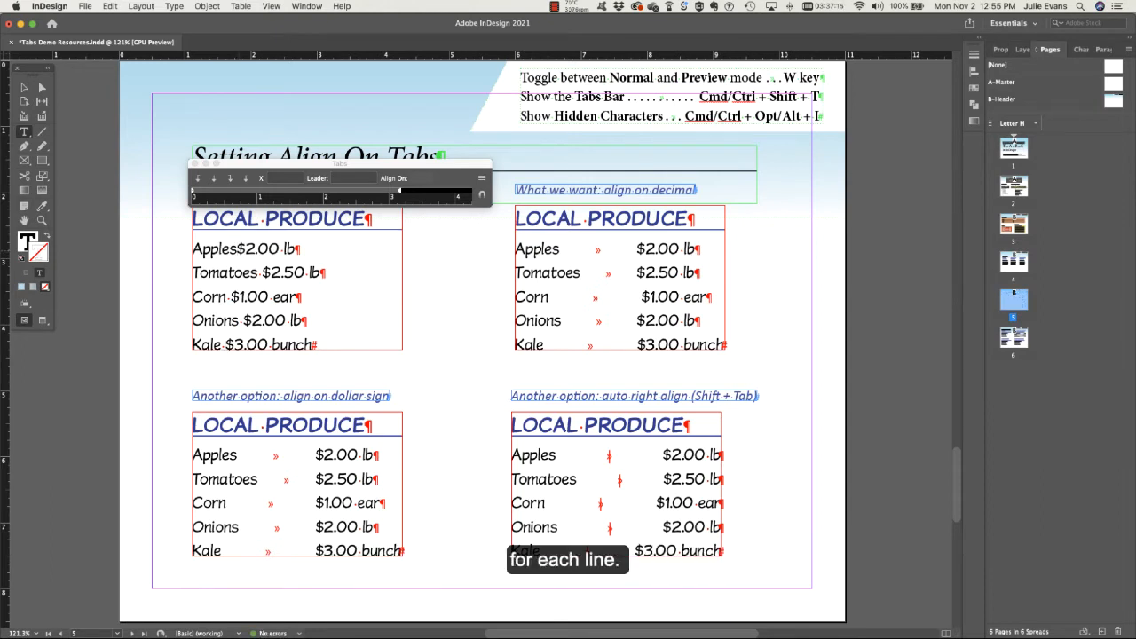
{"action": "key", "text": "Tab"}
{"action": "key", "text": "Tab"}
{"action": "left_click_drag", "start_coordinate": [263, 274], "coordinate": [223, 345]}
{"action": "key", "text": "Tab"}
{"action": "key", "text": "Tab"}
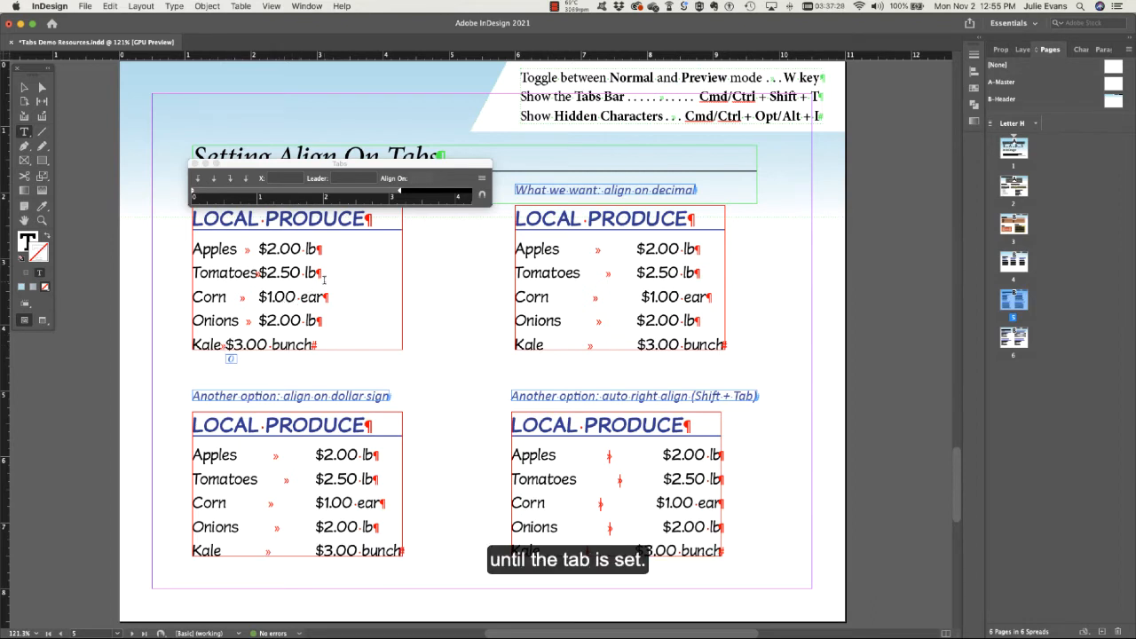
Give all the produce lines a decimal-aligned tab stop and position it at about 1.94 in.
{"action": "key", "text": "super+a"}
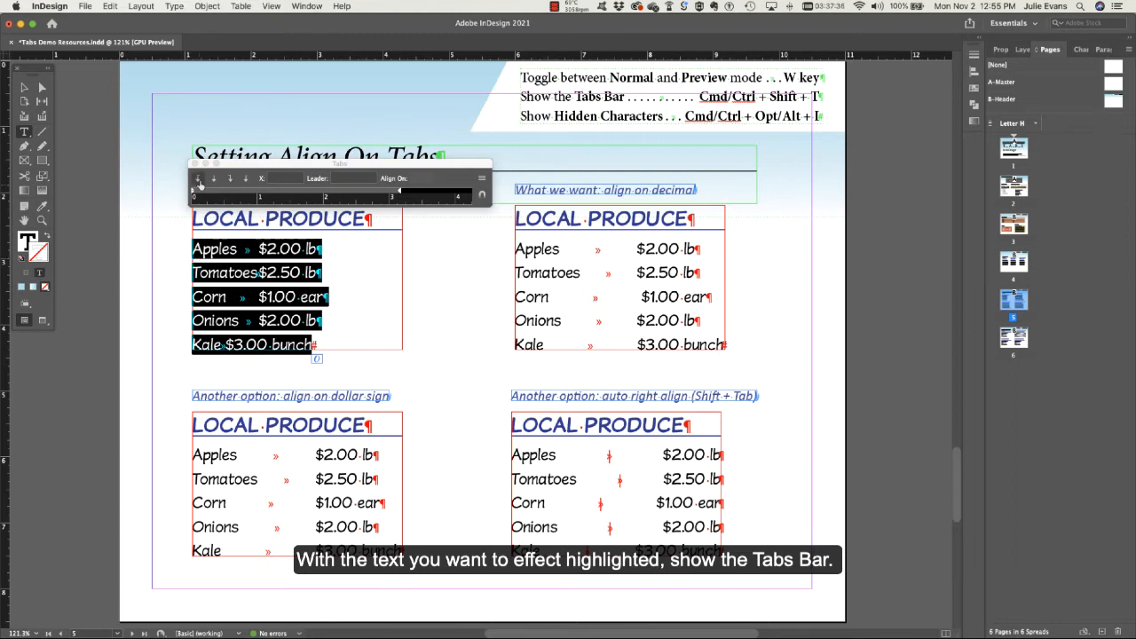
{"action": "left_click", "coordinate": [346, 193]}
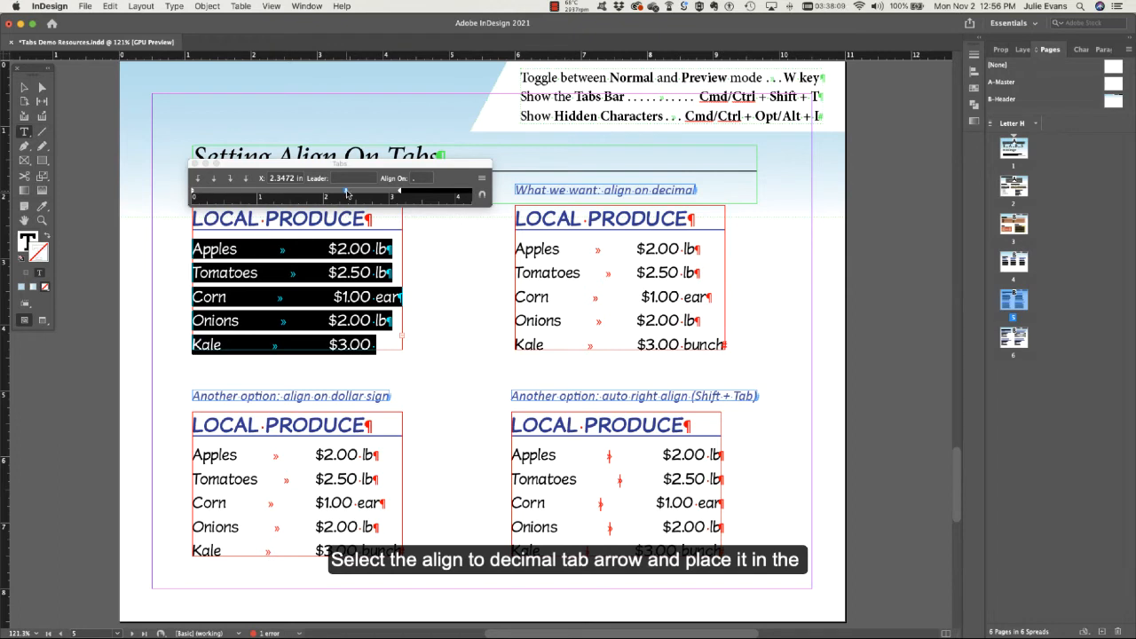
{"action": "left_click_drag", "start_coordinate": [346, 194], "coordinate": [343, 194]}
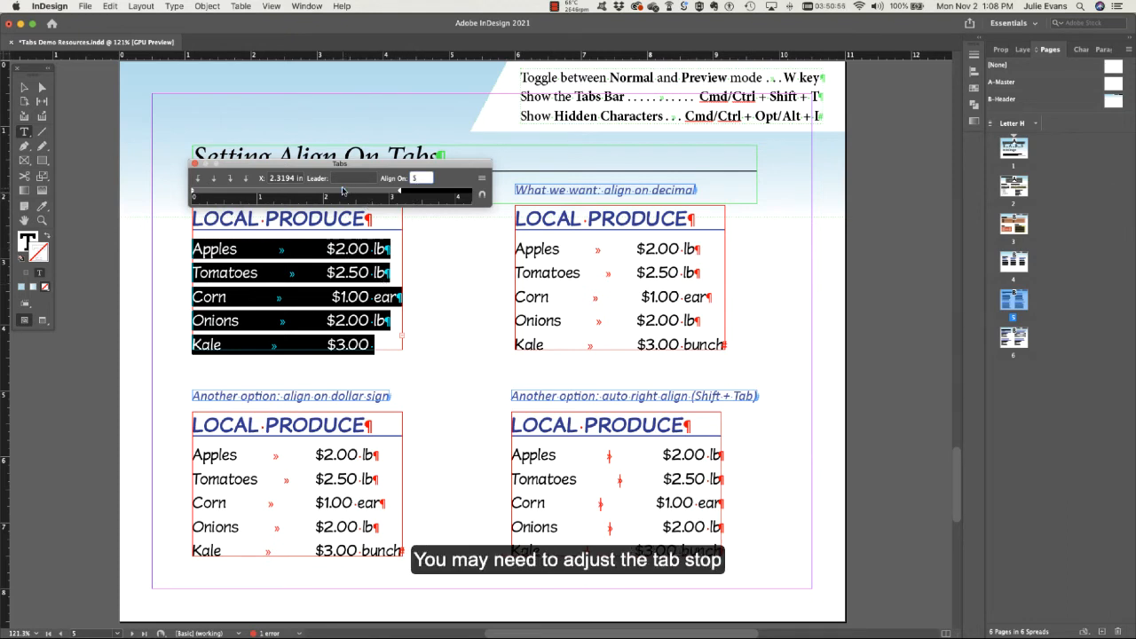
{"action": "left_click_drag", "start_coordinate": [347, 193], "coordinate": [328, 194]}
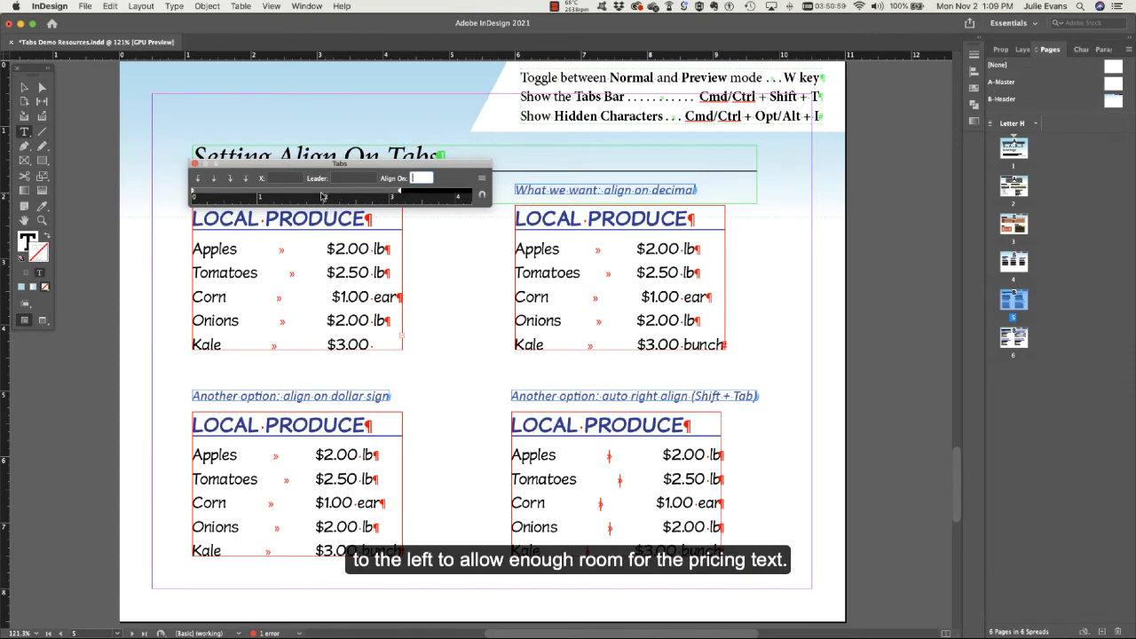
{"action": "left_click", "coordinate": [313, 197]}
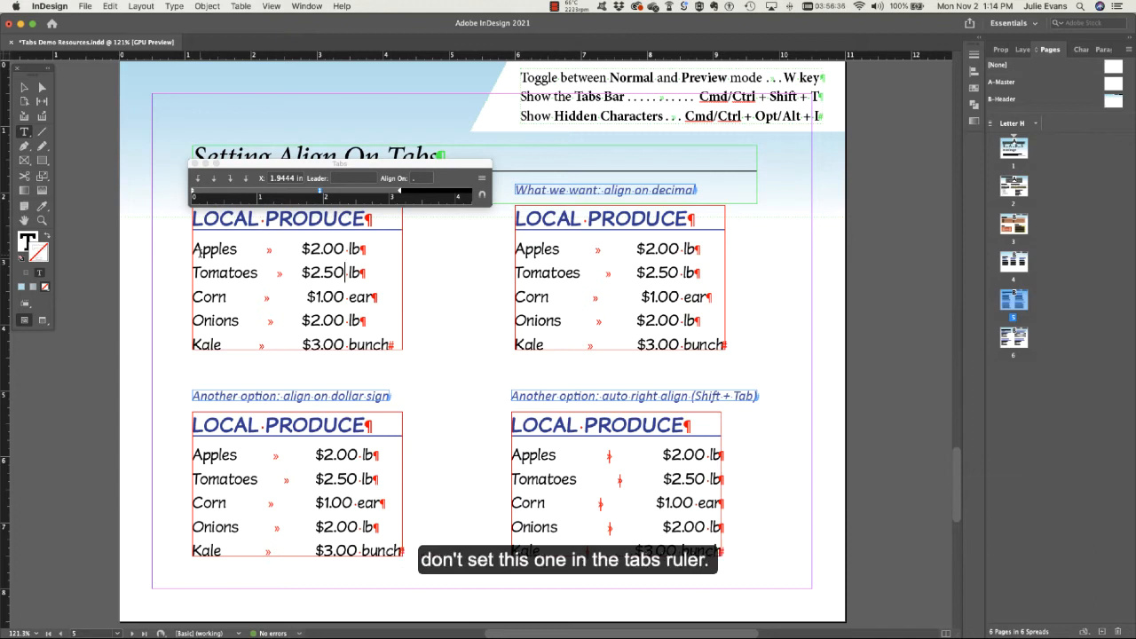
Replace the regular tab before the price with an automatic right-align tab in all five "What we have" produce lines.
{"action": "left_click", "coordinate": [297, 249]}
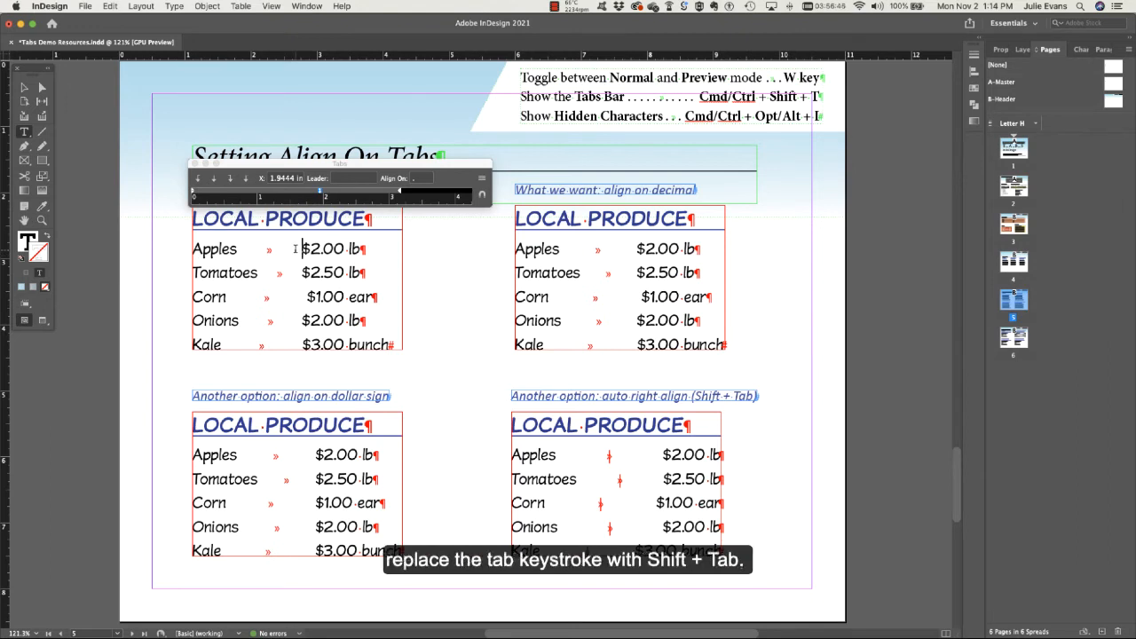
{"action": "left_click_drag", "start_coordinate": [297, 248], "coordinate": [252, 251]}
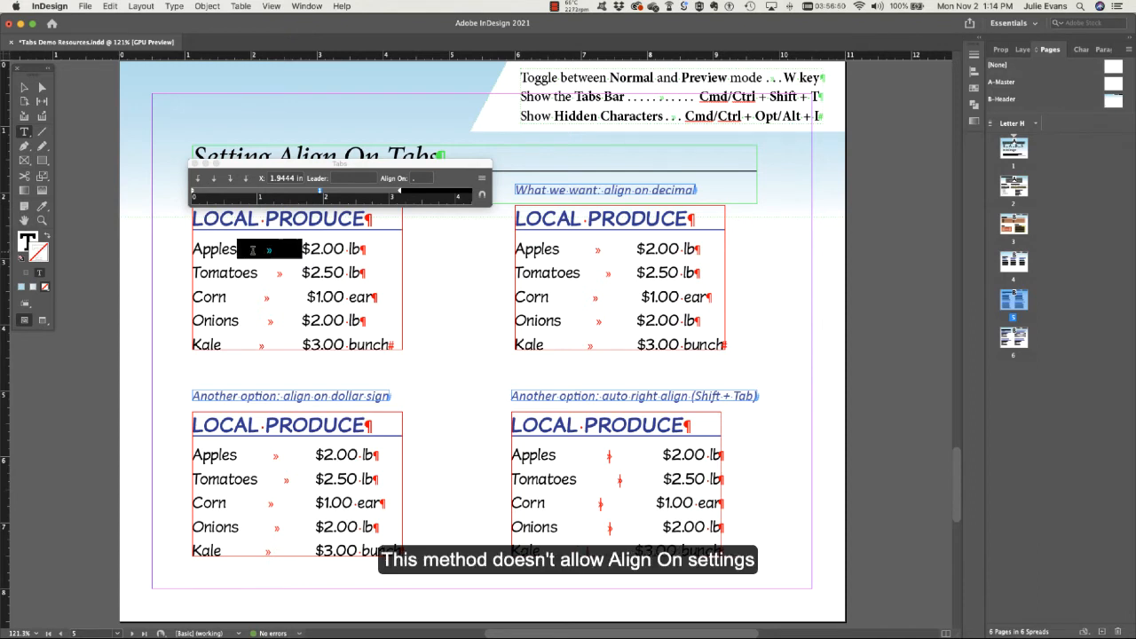
{"action": "key", "text": "shift+Tab"}
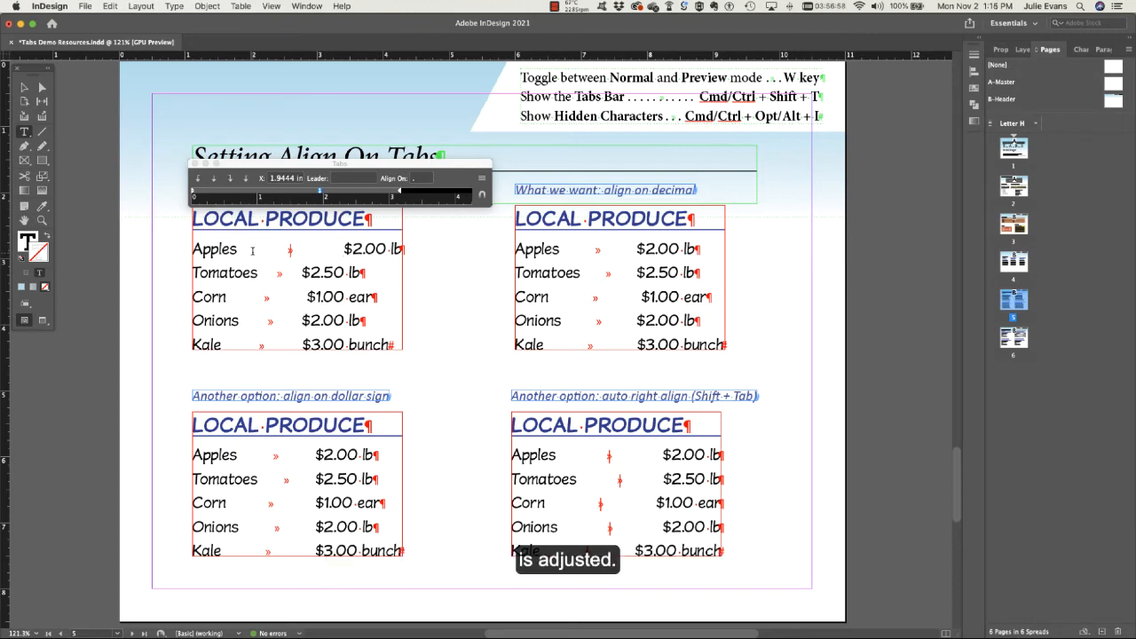
{"action": "double_click", "coordinate": [278, 273]}
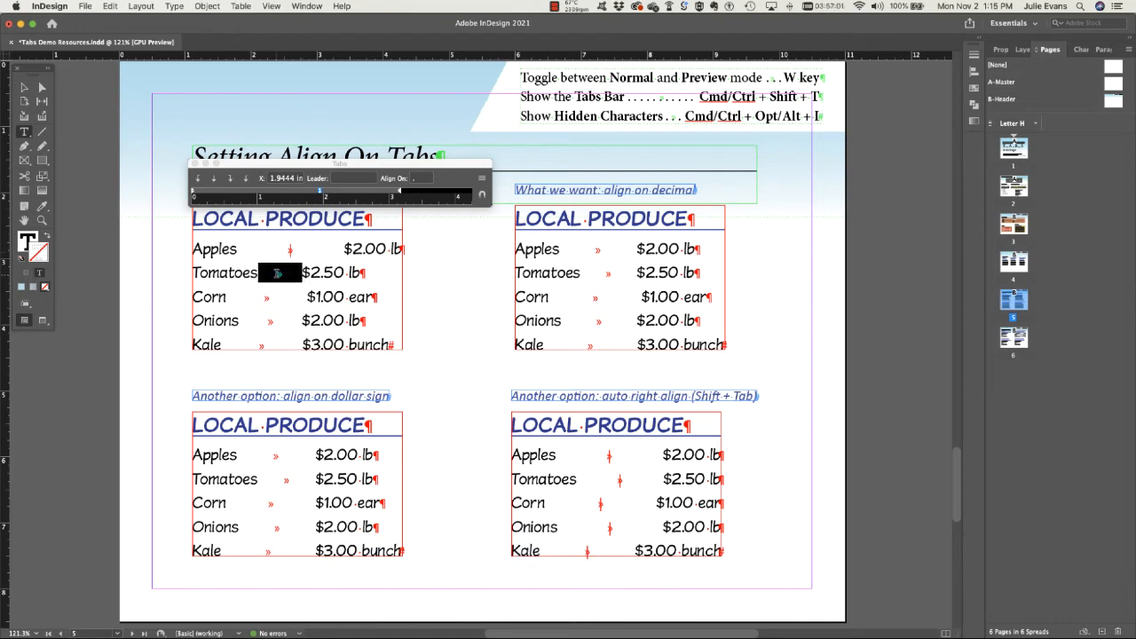
{"action": "key", "text": "shift+Tab"}
{"action": "double_click", "coordinate": [266, 297]}
{"action": "key", "text": "shift+Tab"}
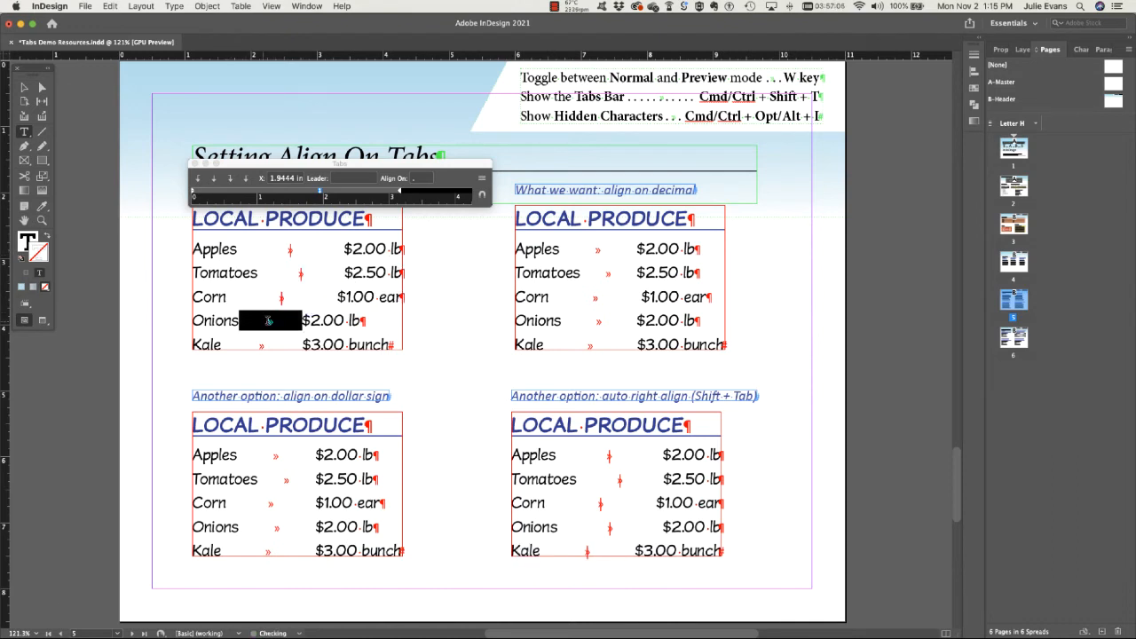
{"action": "double_click", "coordinate": [270, 321]}
{"action": "key", "text": "shift+Tab"}
{"action": "double_click", "coordinate": [261, 345]}
{"action": "key", "text": "shift+Tab"}
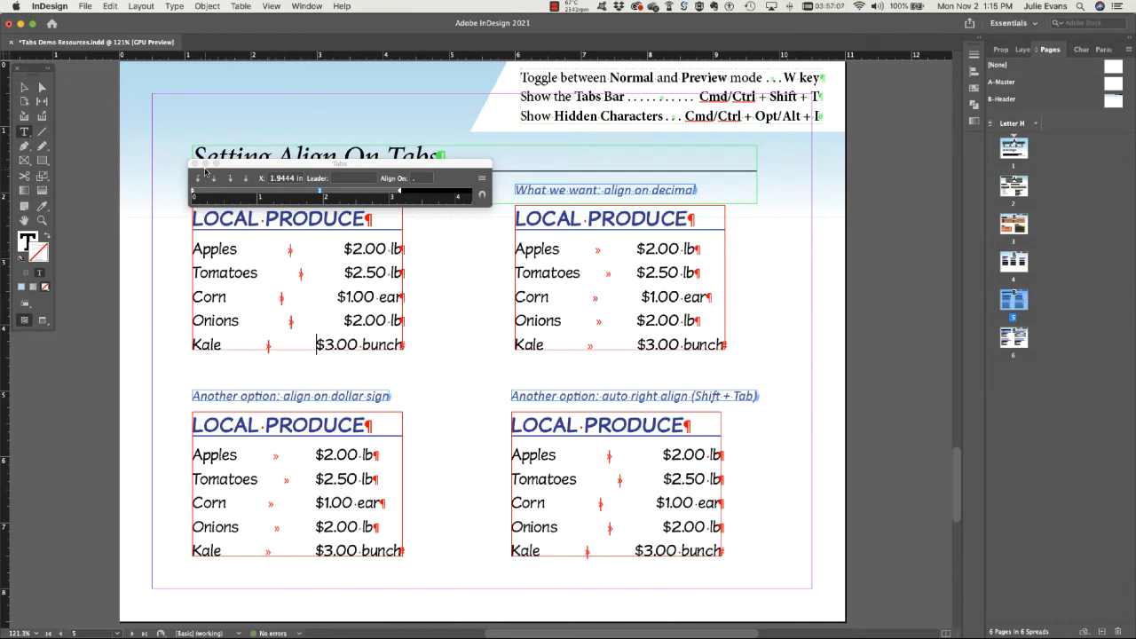
Close the tabs ruler and narrow the Local Produce text frame by moving its right edge inward.
{"action": "left_click", "coordinate": [195, 164]}
{"action": "left_click", "coordinate": [24, 87]}
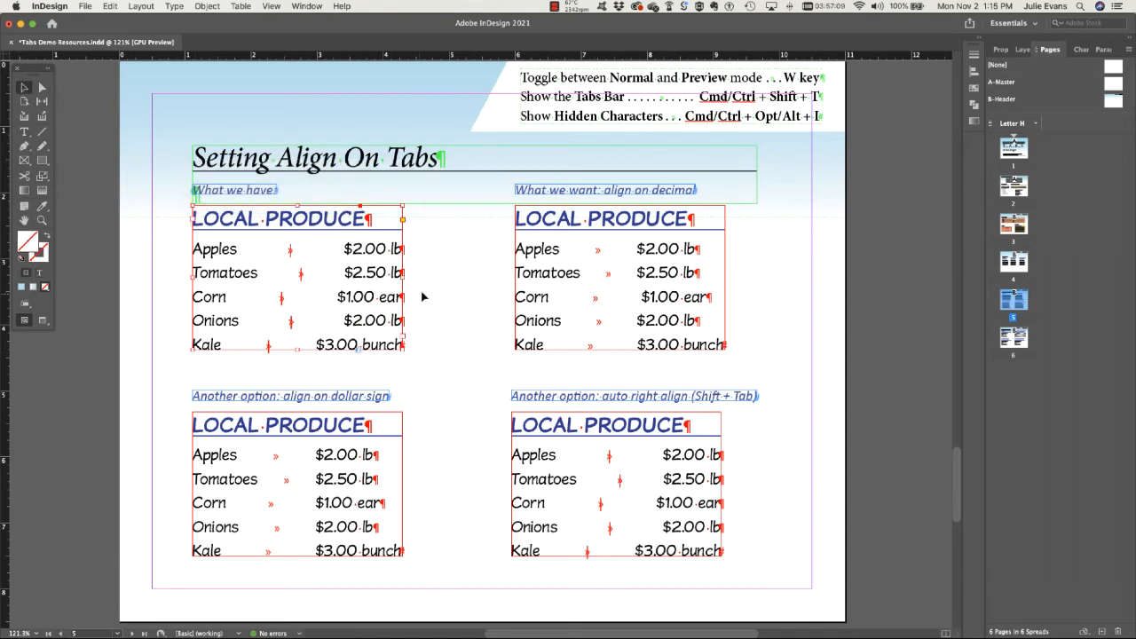
{"action": "left_click_drag", "start_coordinate": [406, 275], "coordinate": [368, 277]}
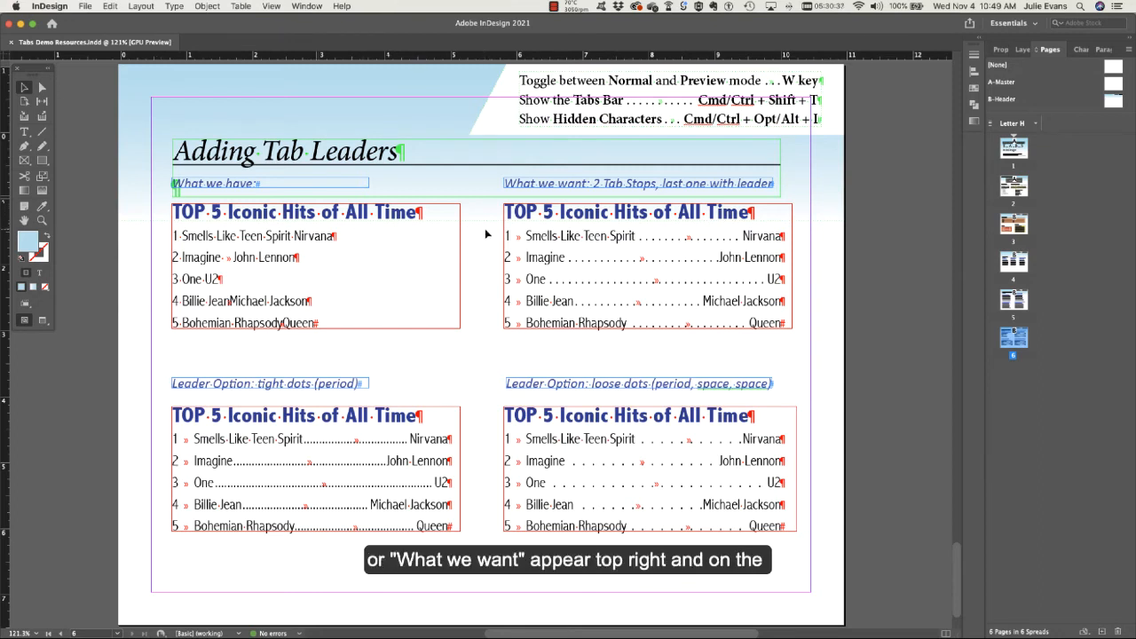
In the "What we have" Top 5 hits list, separate each number from its song and each song from its artist with single tabs.
{"action": "left_click", "coordinate": [241, 244]}
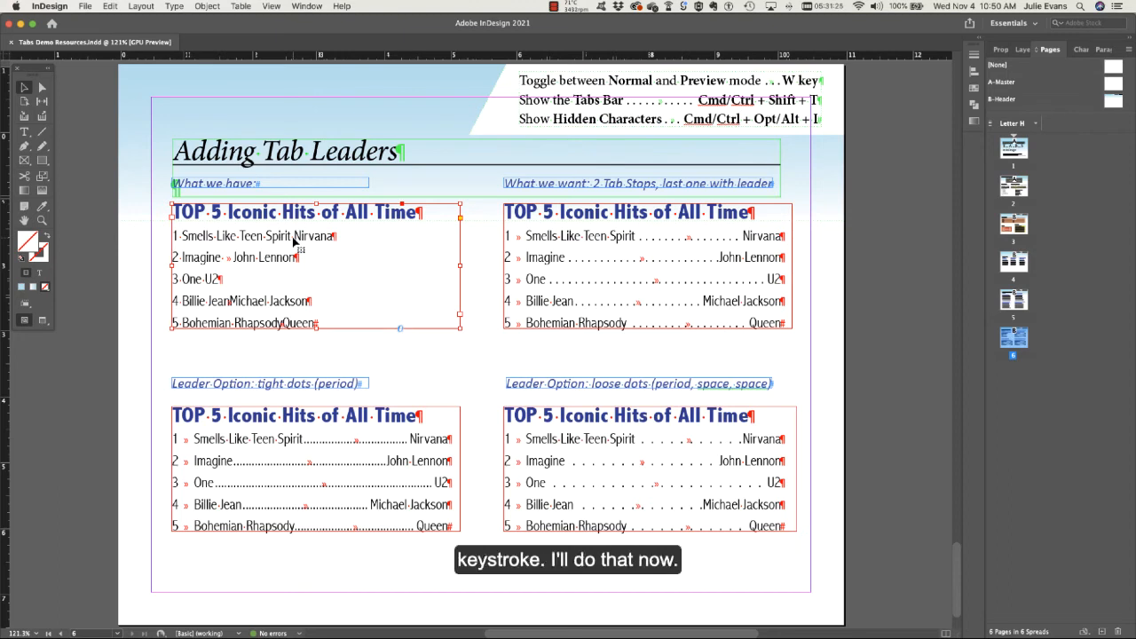
{"action": "double_click", "coordinate": [177, 236]}
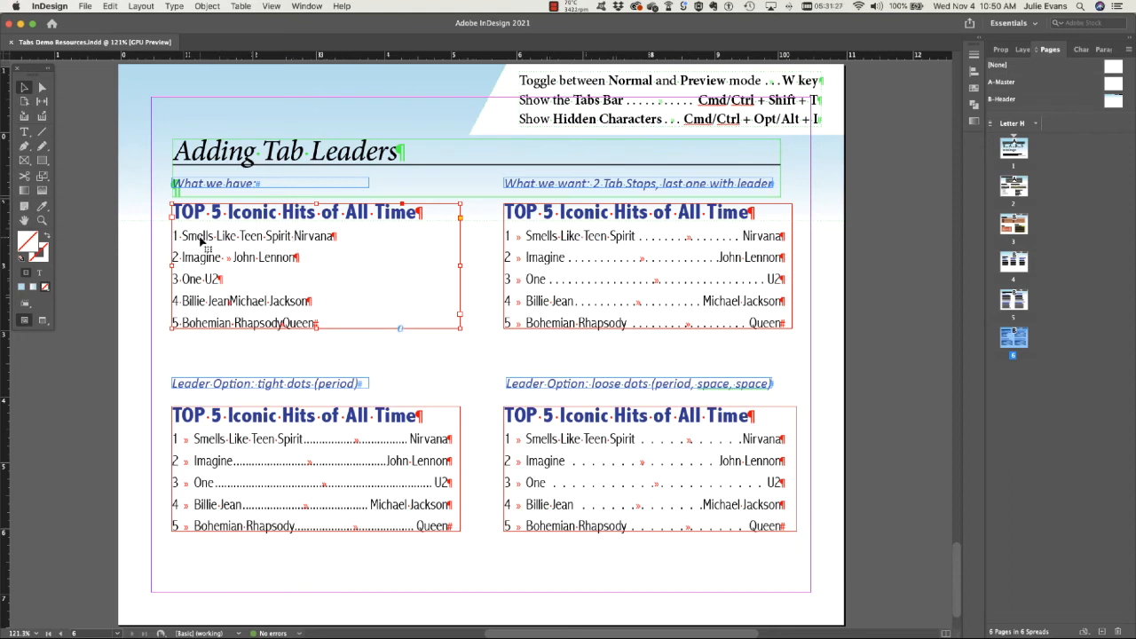
{"action": "key", "text": "Tab"}
{"action": "double_click", "coordinate": [177, 258]}
{"action": "key", "text": "Tab"}
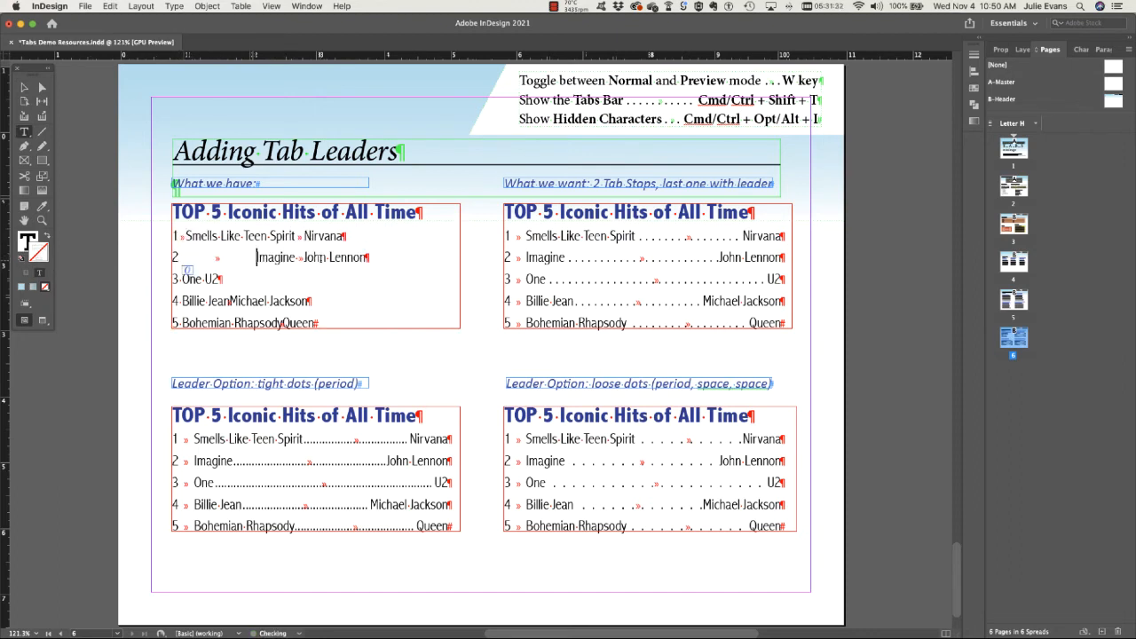
{"action": "double_click", "coordinate": [178, 278]}
{"action": "key", "text": "Tab"}
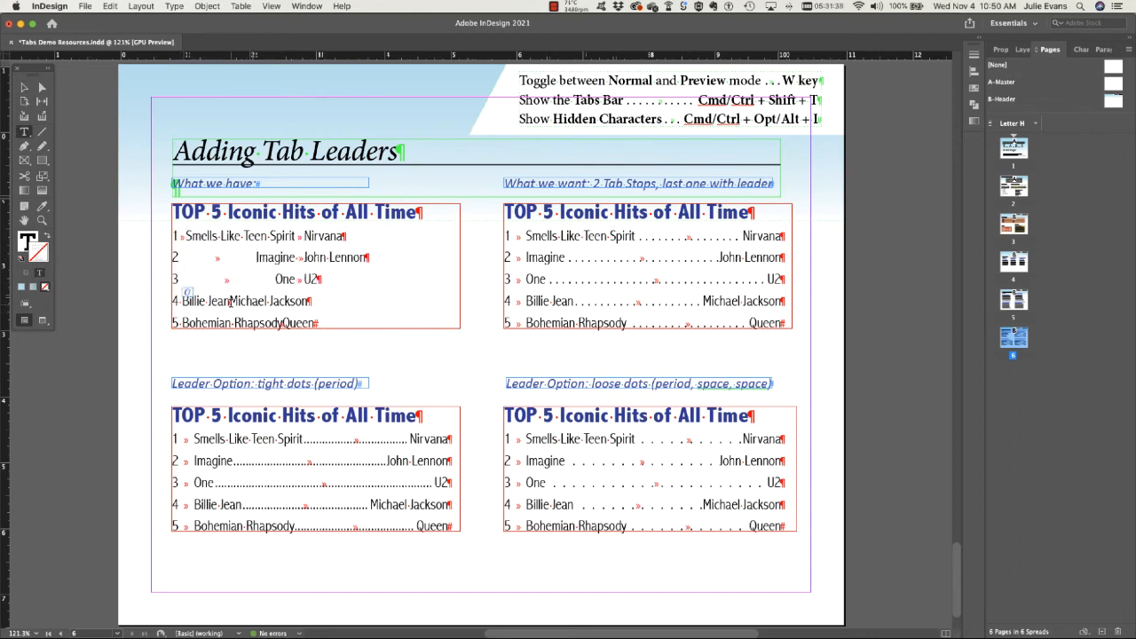
{"action": "double_click", "coordinate": [177, 301]}
{"action": "key", "text": "Tab"}
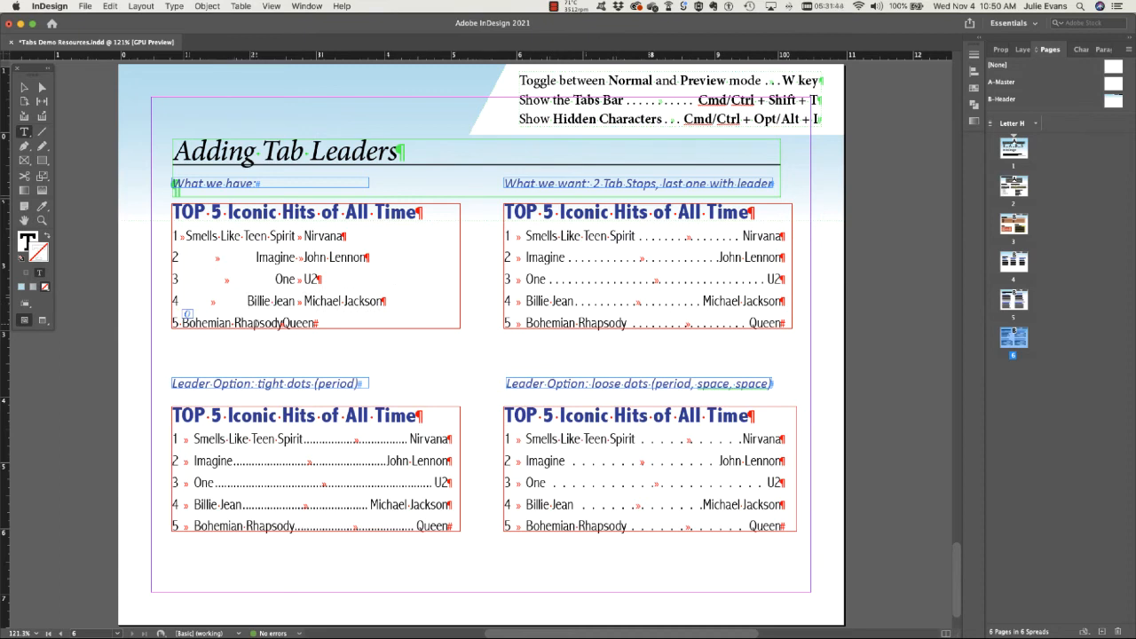
{"action": "double_click", "coordinate": [177, 324]}
{"action": "key", "text": "Tab"}
Add a left-aligned tab stop at about 0.32 in to all five song lines using the tabs ruler.
{"action": "left_click_drag", "start_coordinate": [339, 323], "coordinate": [174, 236]}
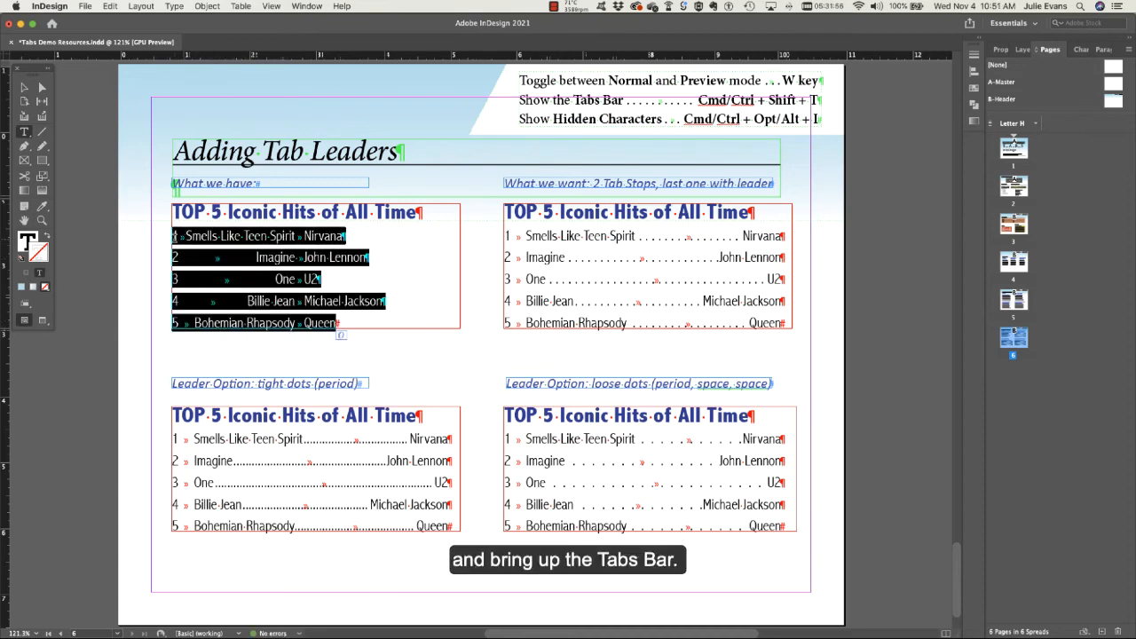
{"action": "key", "text": "super+shift+t"}
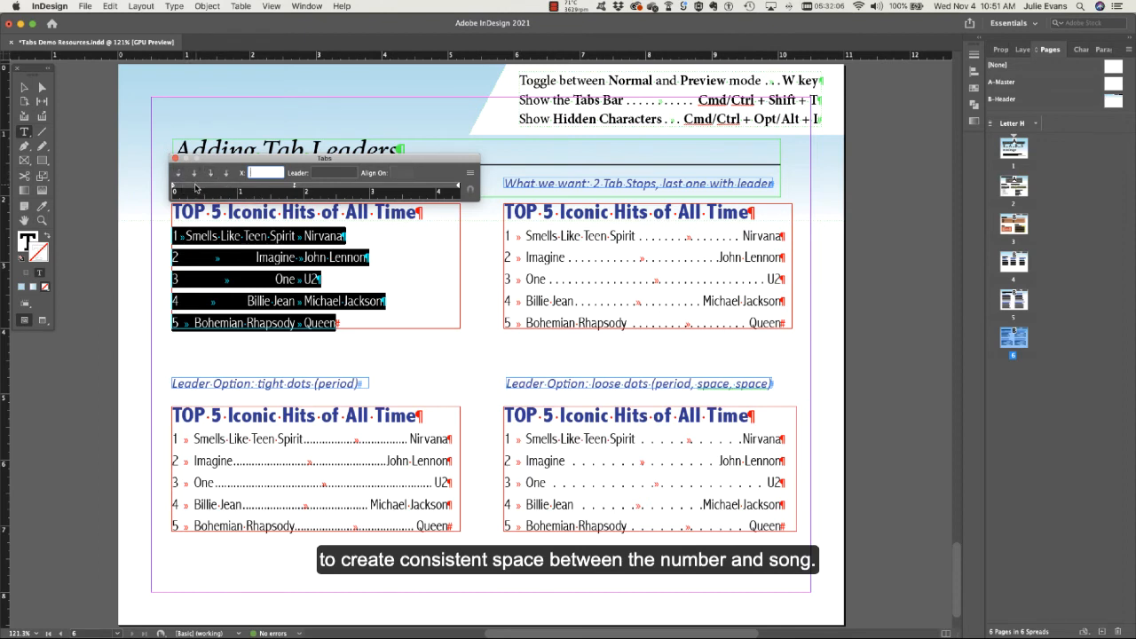
{"action": "left_click", "coordinate": [193, 188]}
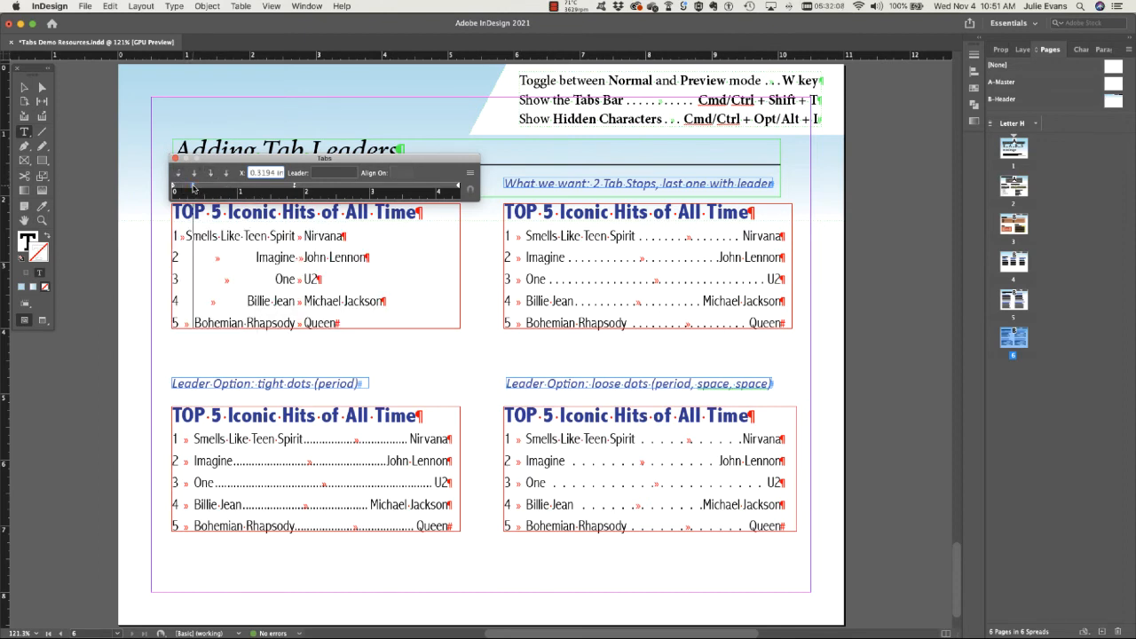
Move the song titles' tab stop to about 0.29 in and add a right-aligned tab stop for the artists at about 4.04 in.
{"action": "left_click_drag", "start_coordinate": [191, 189], "coordinate": [191, 189]}
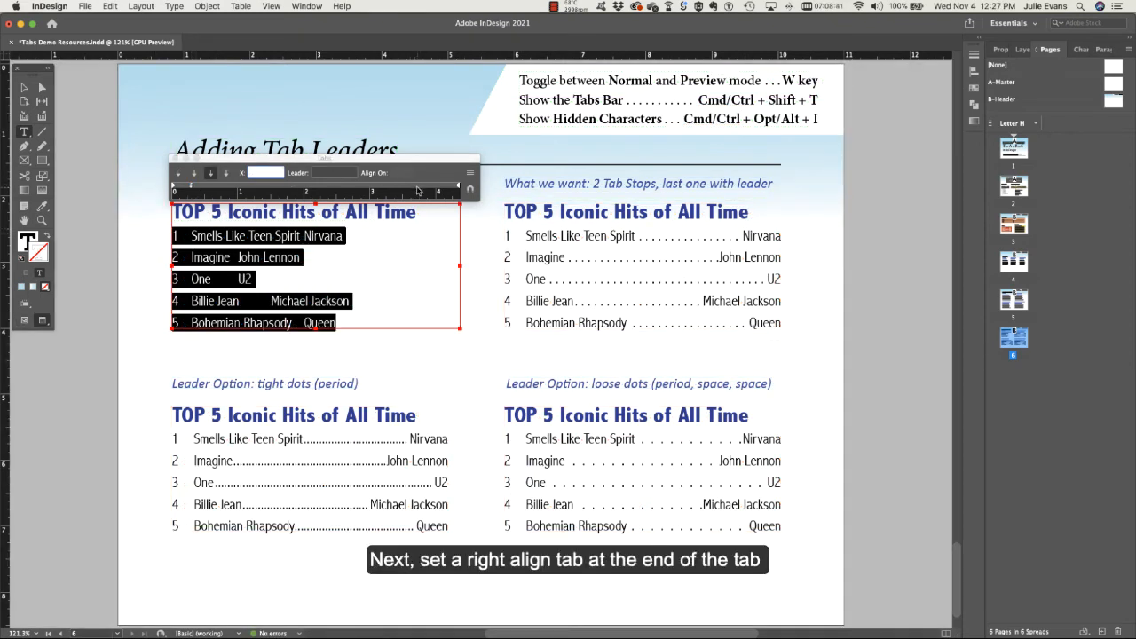
{"action": "left_click", "coordinate": [419, 186]}
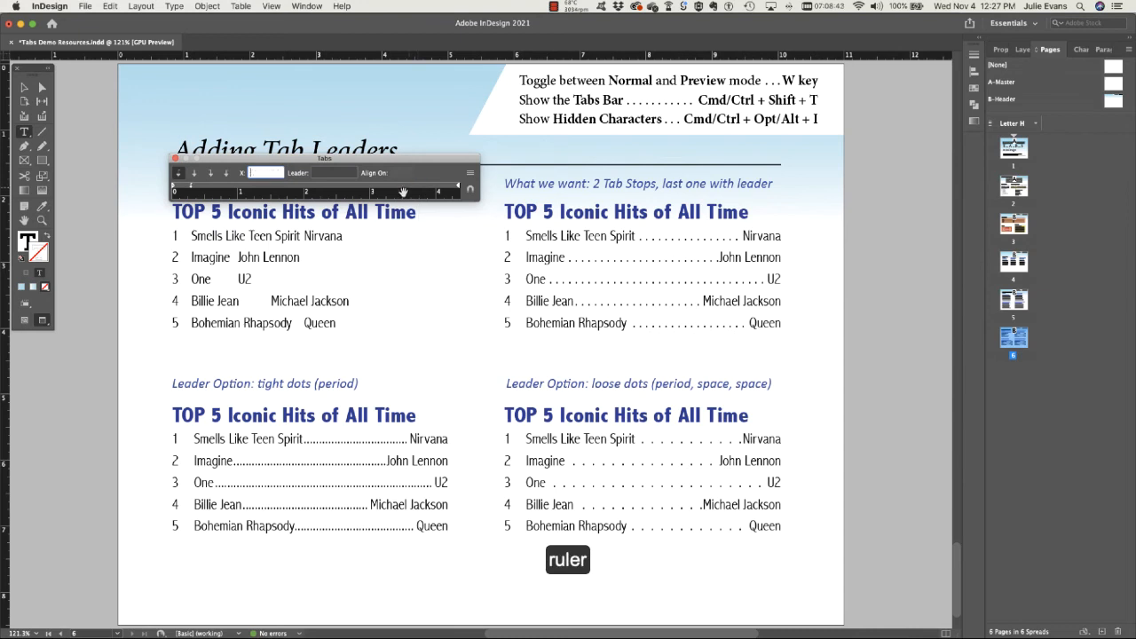
{"action": "left_click", "coordinate": [426, 188]}
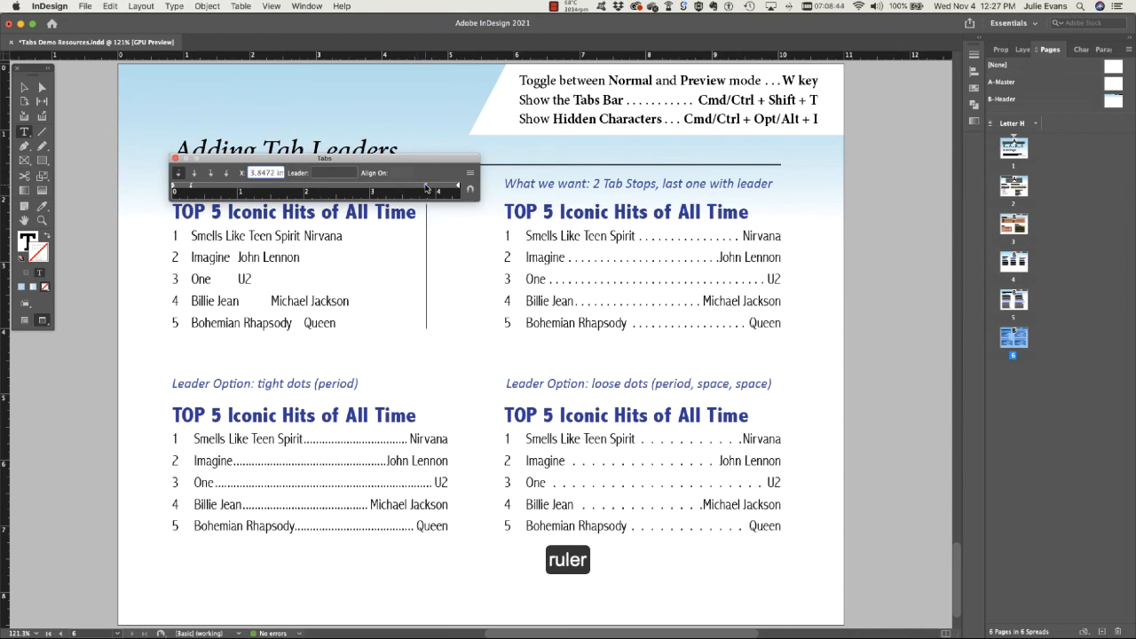
{"action": "left_click", "coordinate": [212, 174]}
{"action": "left_click_drag", "start_coordinate": [426, 187], "coordinate": [438, 188]}
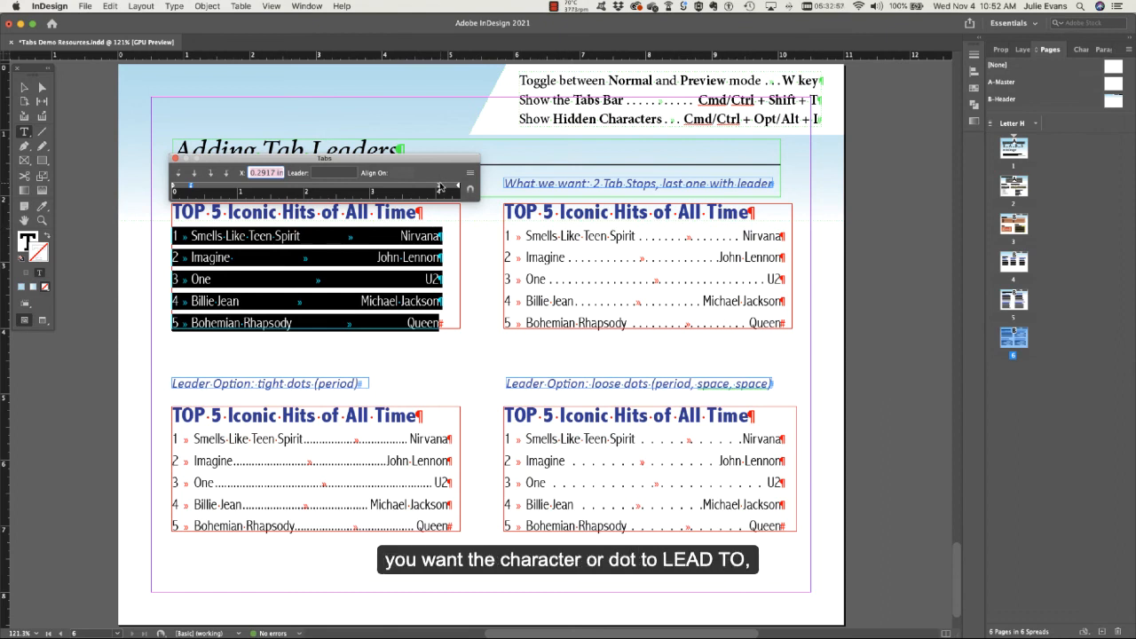
Set the leader of the artists' right-aligned tab stop to a period followed by a space.
{"action": "left_click", "coordinate": [439, 188]}
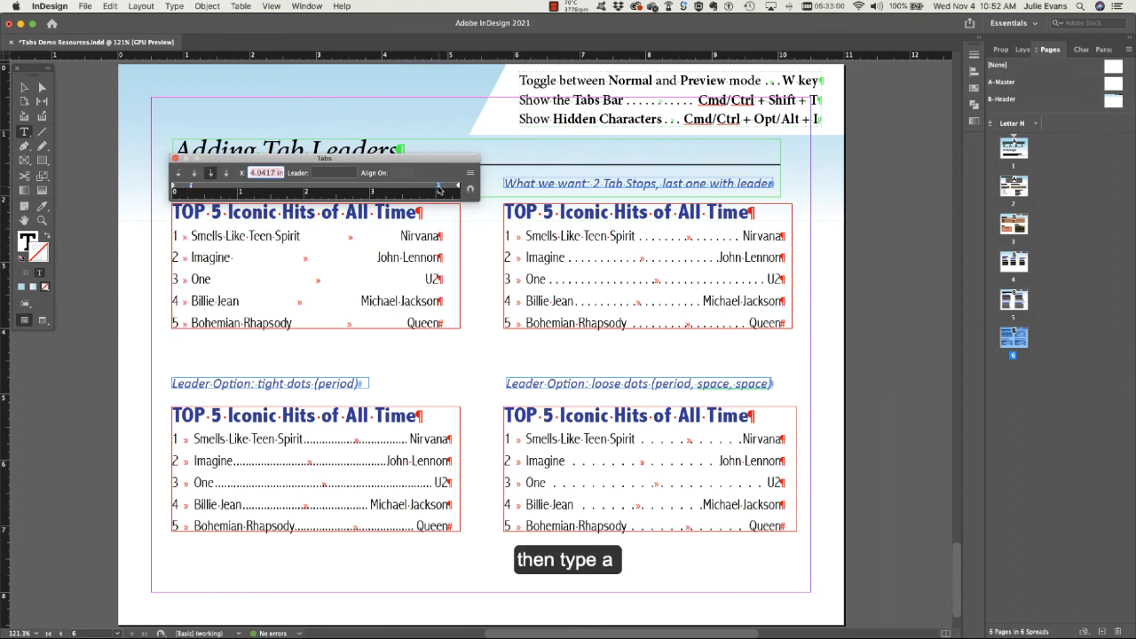
{"action": "left_click", "coordinate": [324, 173]}
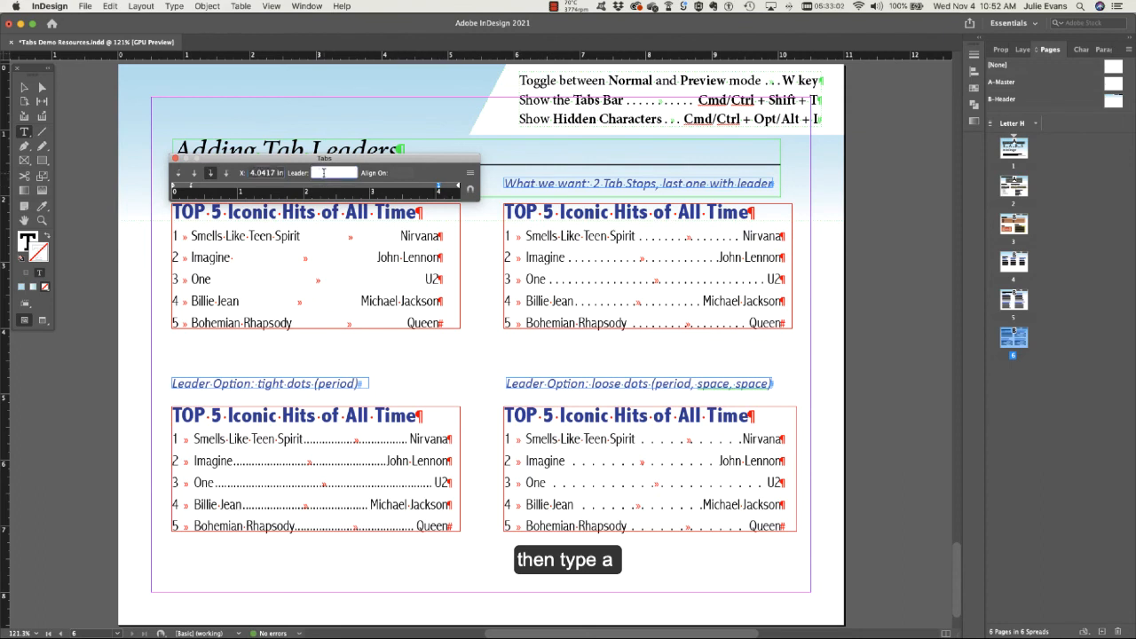
{"action": "type", "text": "."}
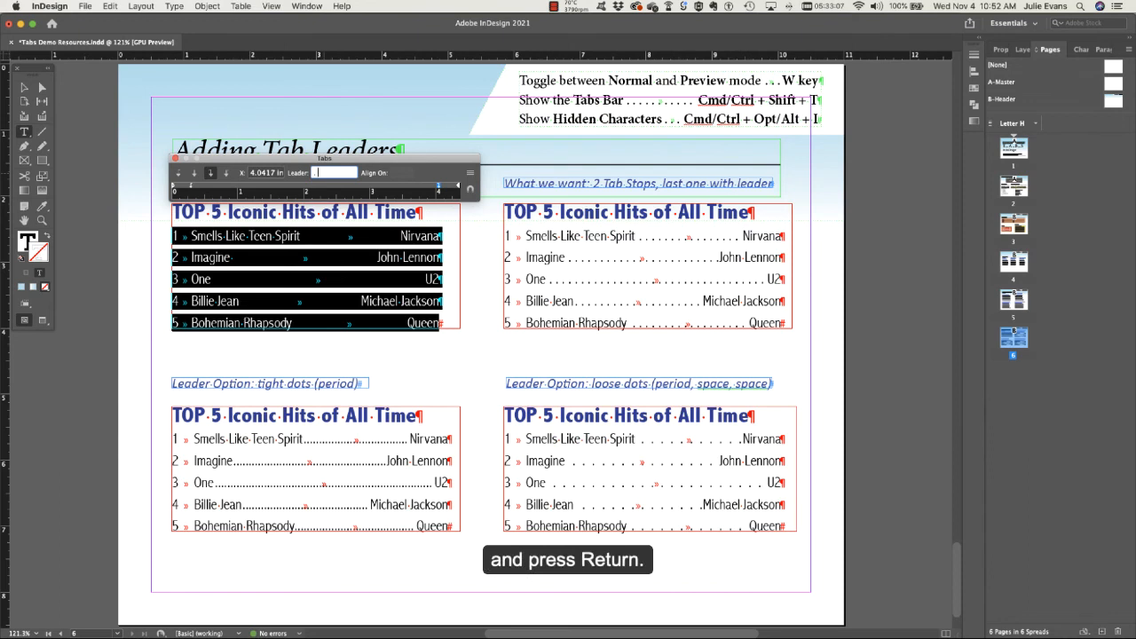
{"action": "key", "text": "Return"}
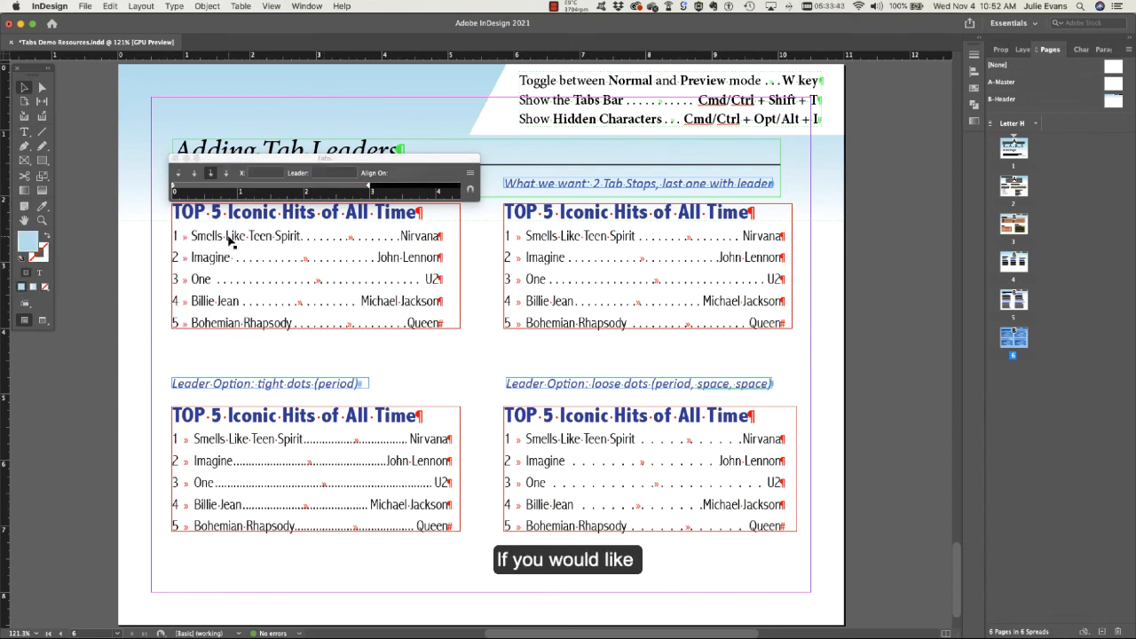
Change the artist tab stop's leader to a single period for tight dots in all five song lines, and check the list in Preview mode.
{"action": "triple_click", "coordinate": [228, 237]}
{"action": "left_click", "coordinate": [176, 235]}
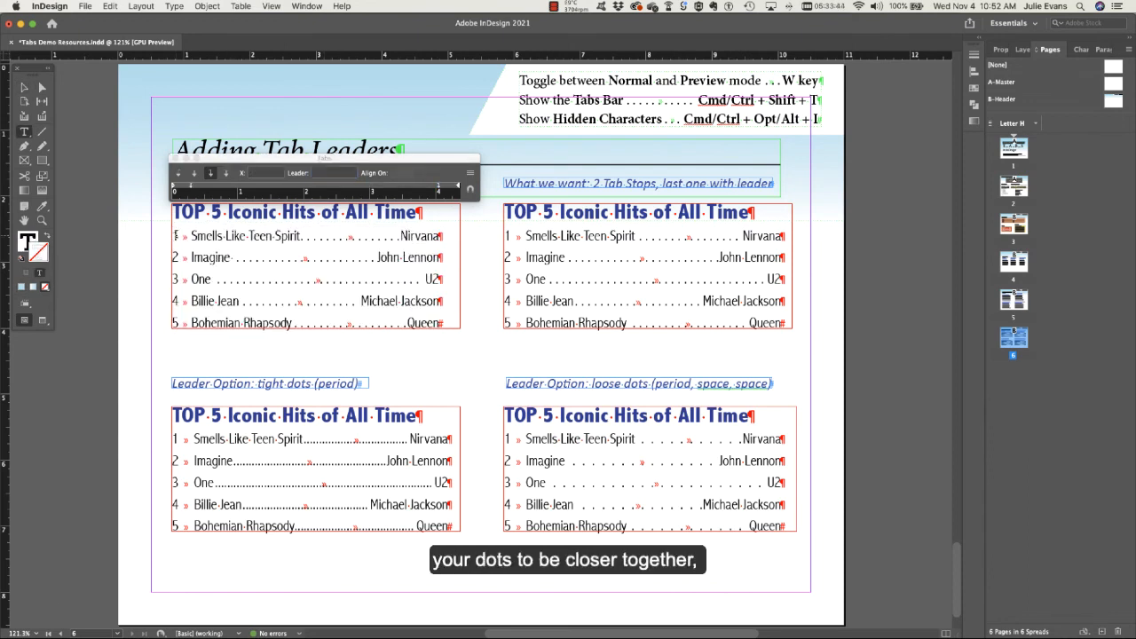
{"action": "left_click_drag", "start_coordinate": [176, 235], "coordinate": [433, 323]}
{"action": "left_click", "coordinate": [439, 186]}
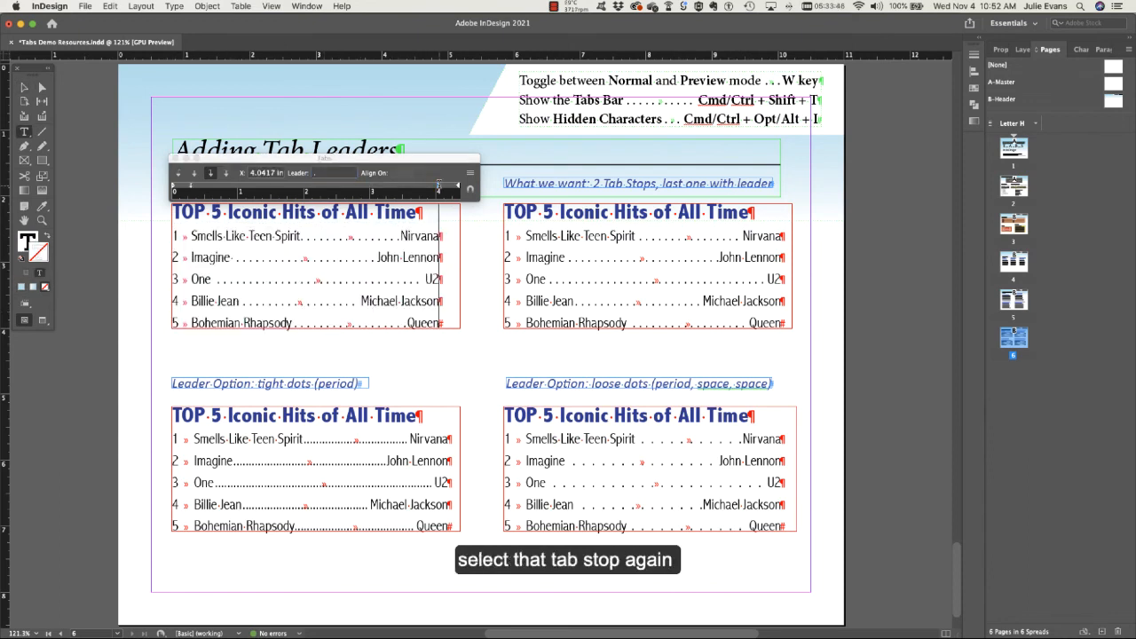
{"action": "left_click", "coordinate": [333, 172]}
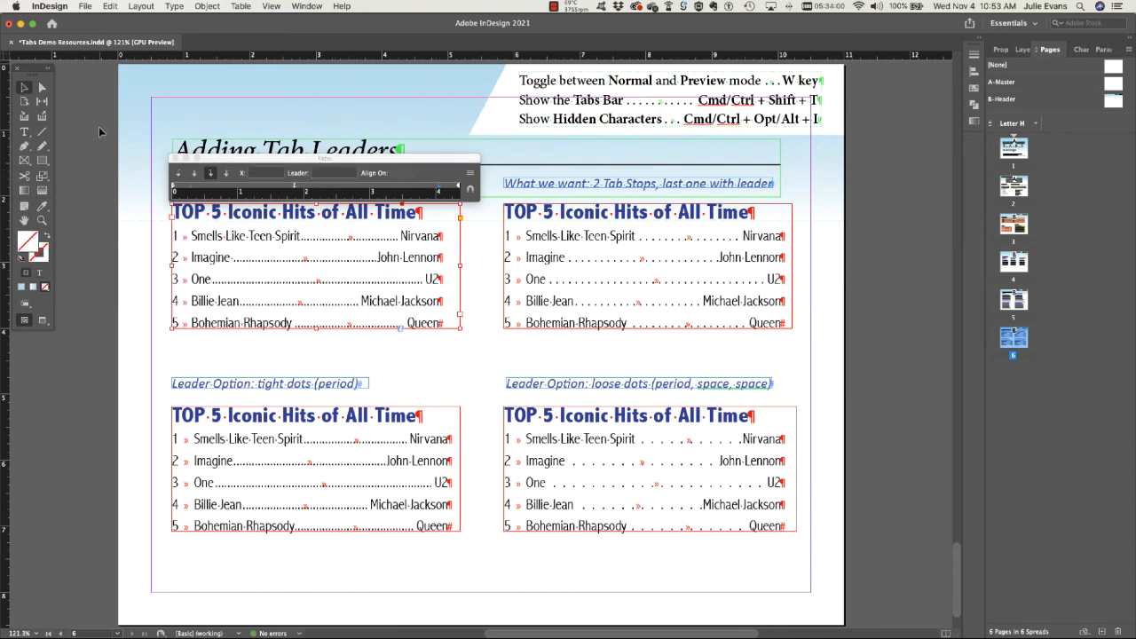
{"action": "key", "text": "w"}
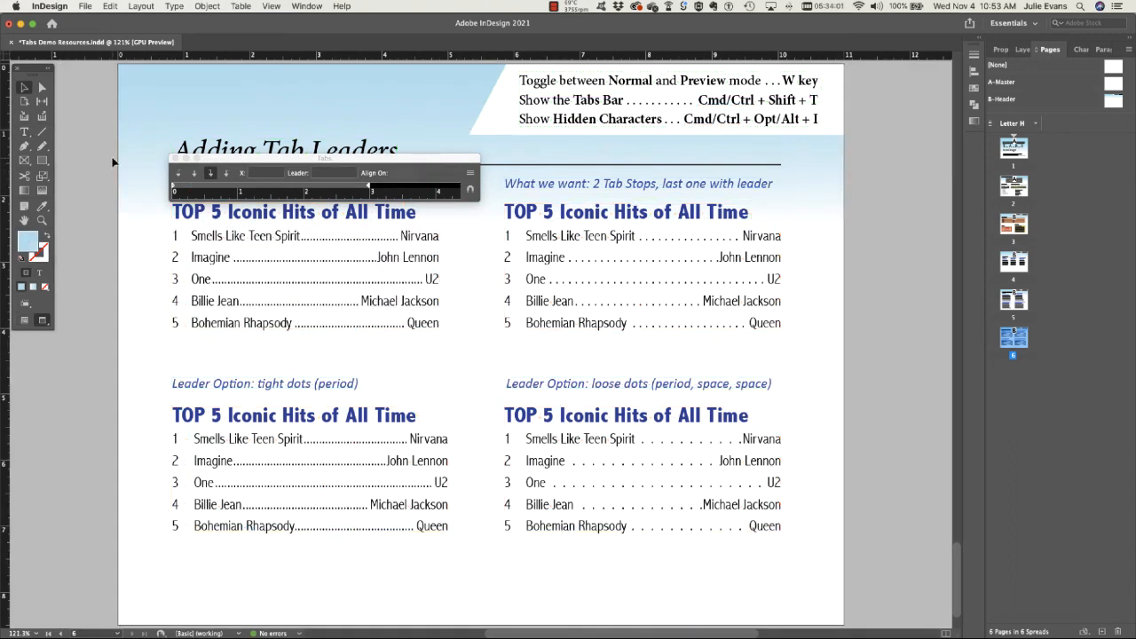
{"action": "key", "text": "w"}
Change the artist tab stop's leader to a period and two spaces for loose dots in all five song lines.
{"action": "left_click_drag", "start_coordinate": [442, 324], "coordinate": [172, 236]}
{"action": "left_click", "coordinate": [438, 186]}
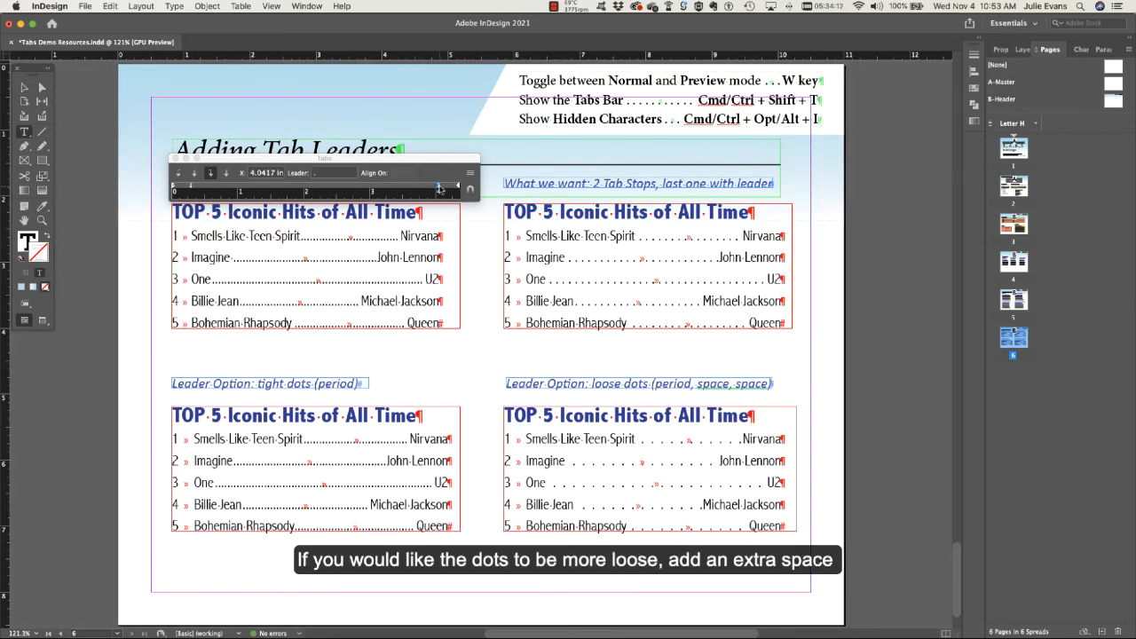
{"action": "left_click", "coordinate": [322, 173]}
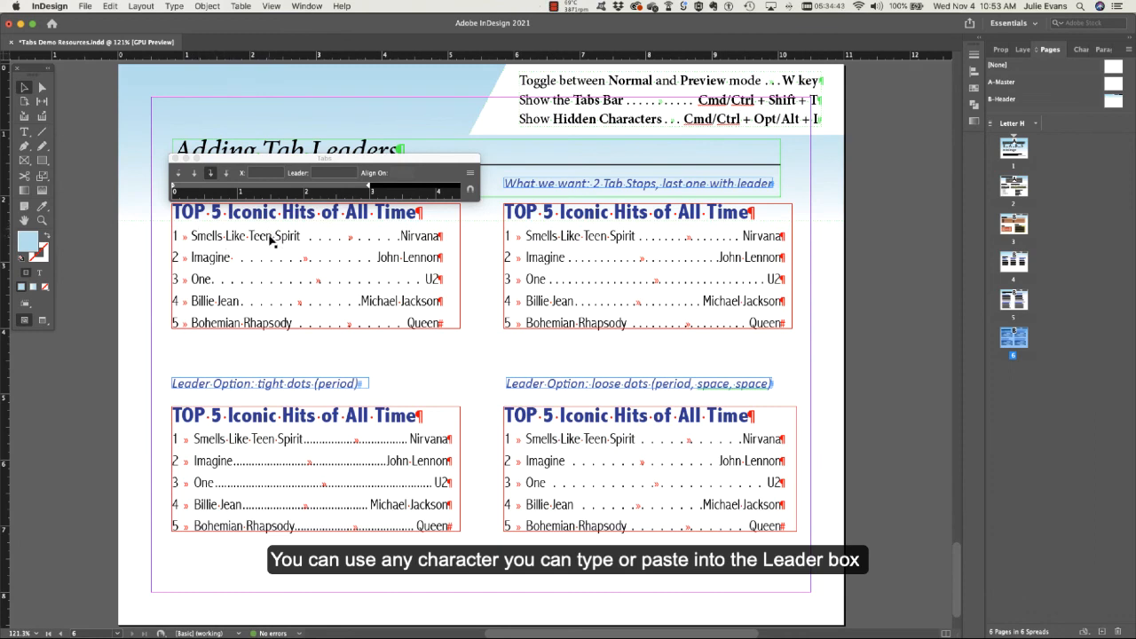
Replace the dot leader of the artist tab stop with an underscore in all five song lines.
{"action": "double_click", "coordinate": [287, 236]}
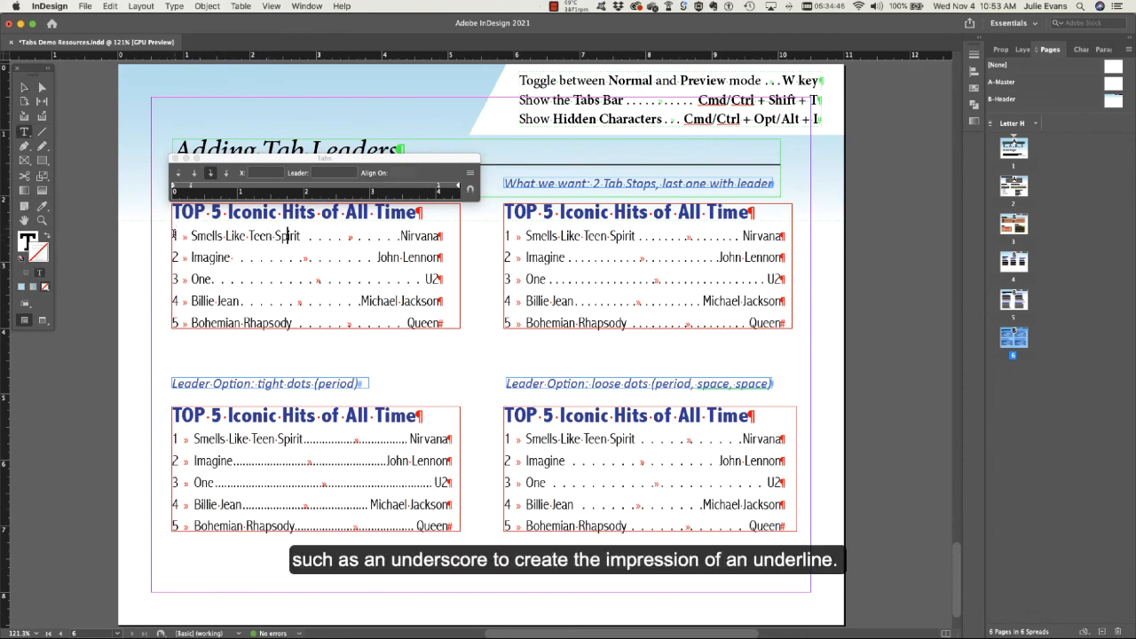
{"action": "left_click_drag", "start_coordinate": [174, 236], "coordinate": [445, 327]}
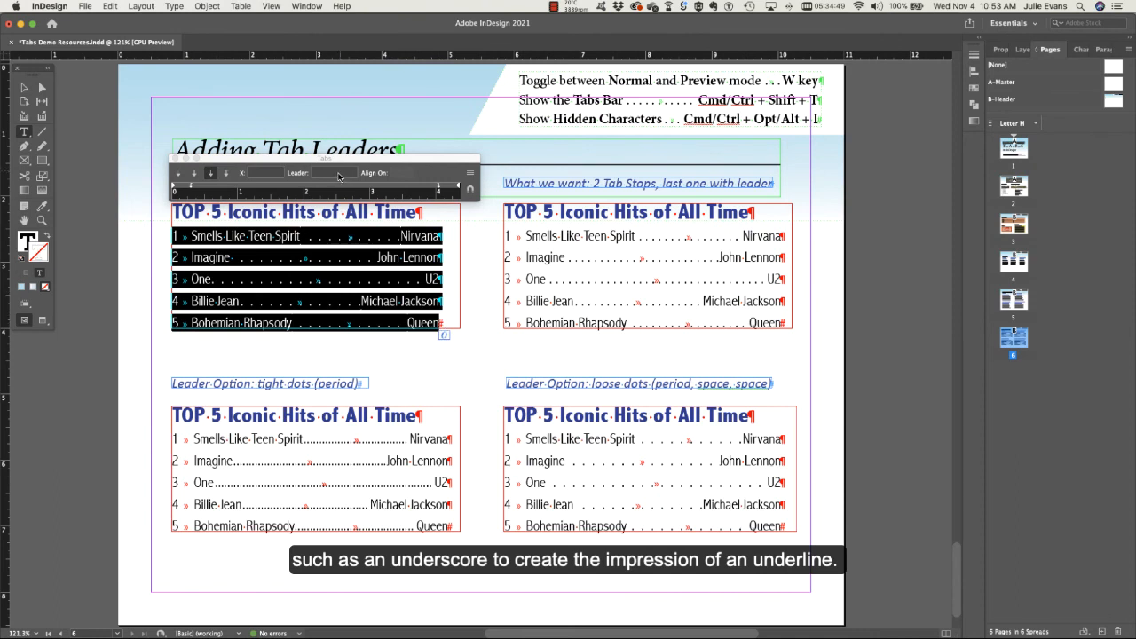
{"action": "left_click", "coordinate": [437, 188]}
{"action": "left_click", "coordinate": [334, 175]}
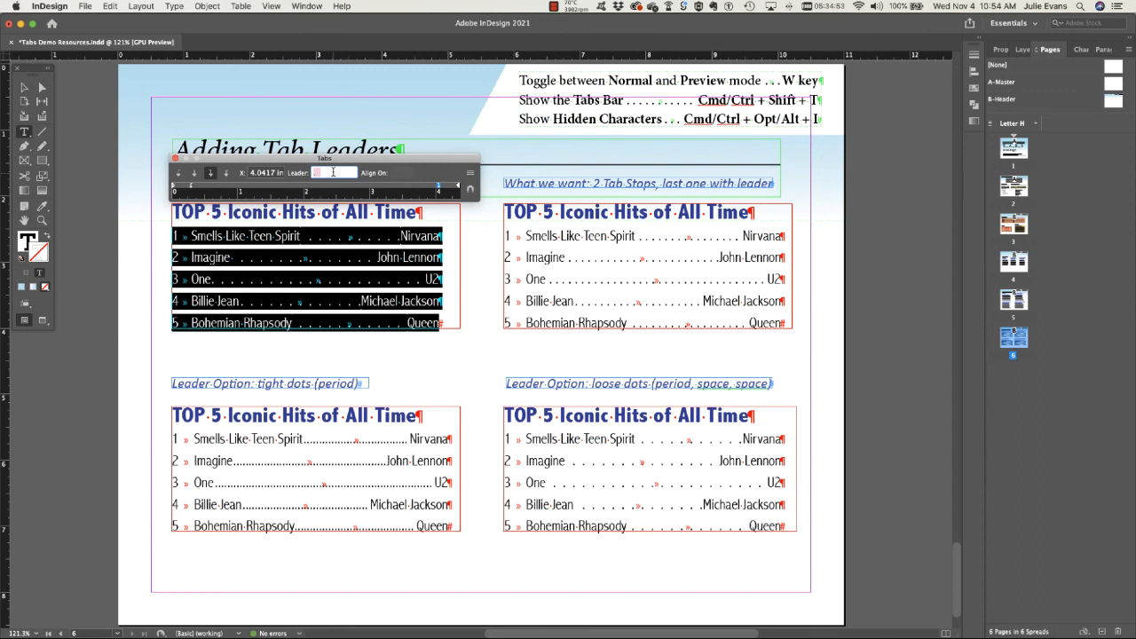
{"action": "key", "text": "BackSpace"}
{"action": "key", "text": "Return"}
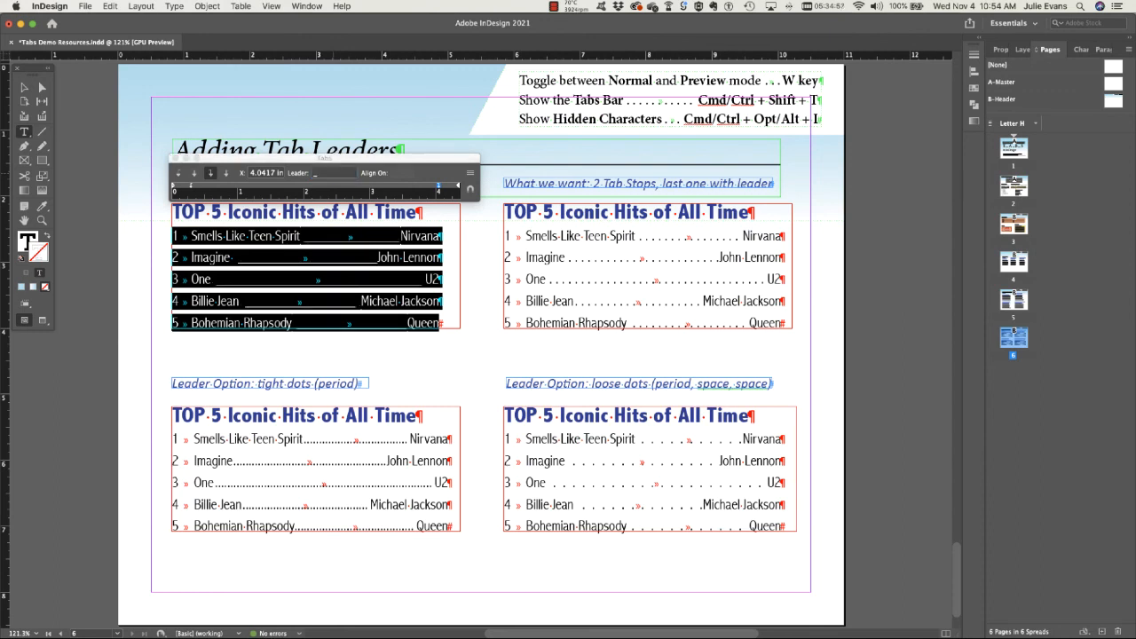